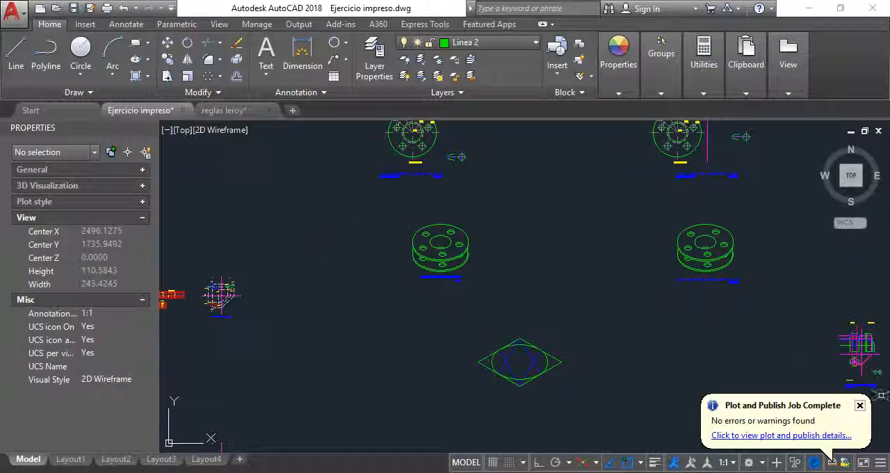
Examine the flange's isometric view, the radius dimensions in its plan view, and the isometric circle construction inside the rhombus.
{"action": "left_click", "coordinate": [861, 406]}
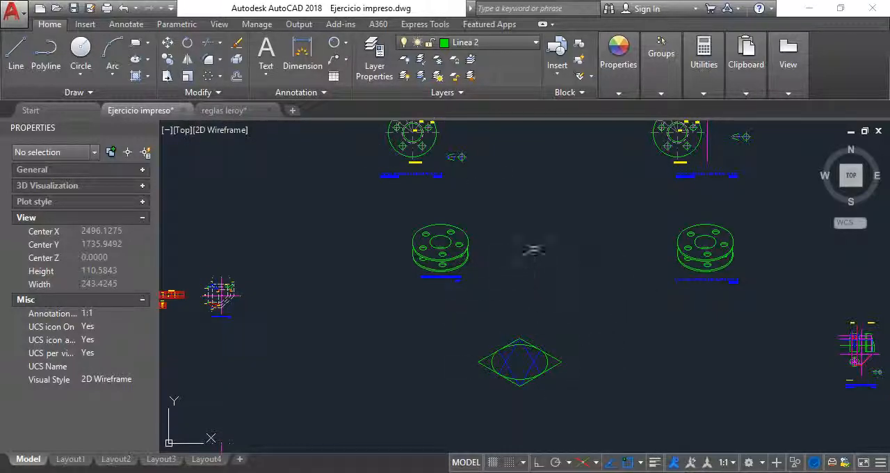
{"action": "scroll", "coordinate": [438, 188], "scroll_direction": "up", "scroll_amount": 4}
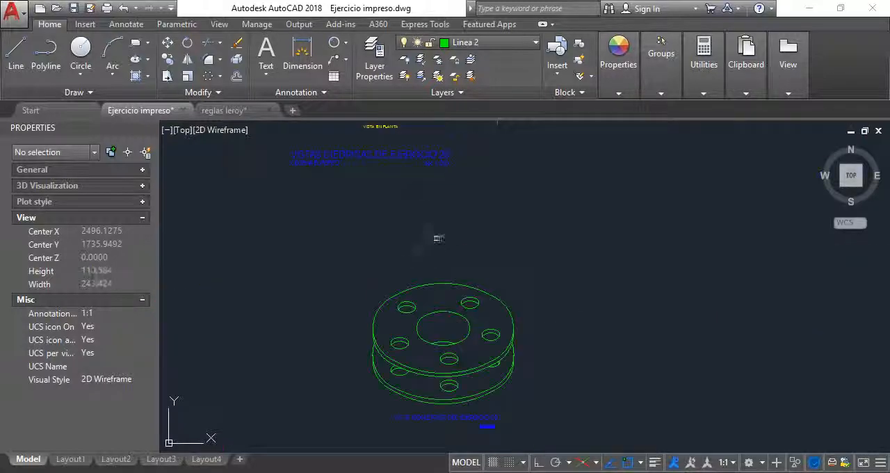
{"action": "scroll", "coordinate": [474, 340], "scroll_direction": "down", "scroll_amount": 4}
{"action": "scroll", "coordinate": [440, 217], "scroll_direction": "up", "scroll_amount": 5}
{"action": "scroll", "coordinate": [451, 291], "scroll_direction": "down", "scroll_amount": 4}
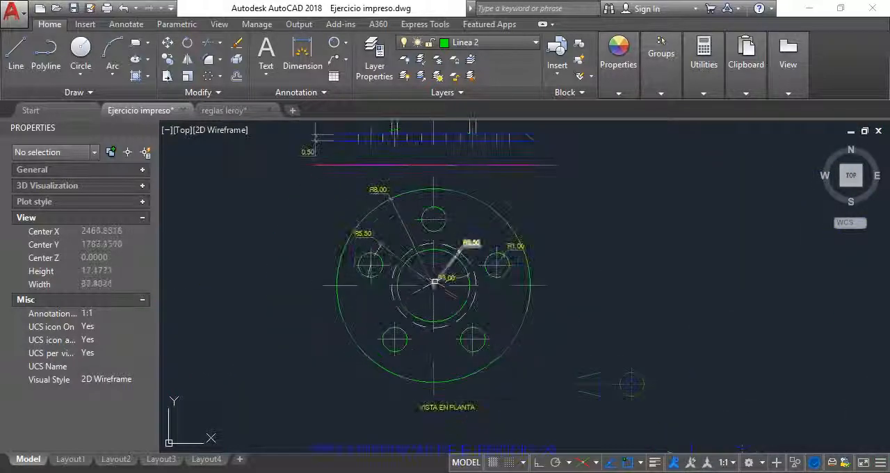
{"action": "scroll", "coordinate": [461, 350], "scroll_direction": "up", "scroll_amount": 5}
{"action": "scroll", "coordinate": [415, 339], "scroll_direction": "down", "scroll_amount": 4}
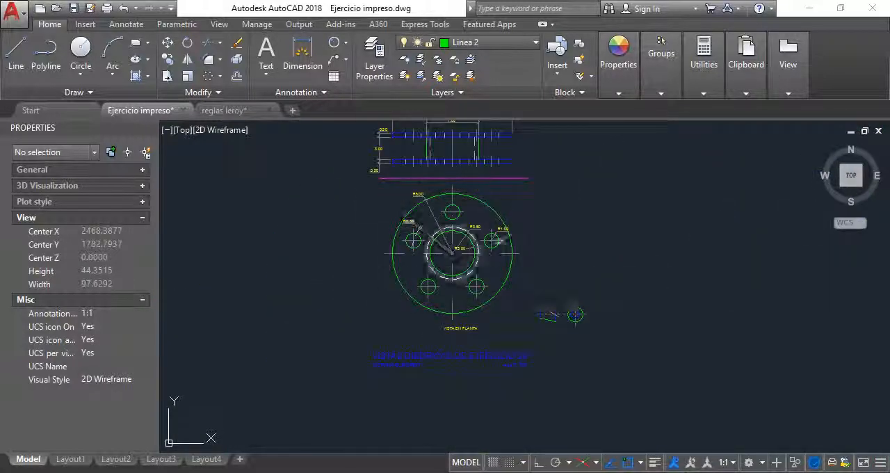
{"action": "scroll", "coordinate": [443, 209], "scroll_direction": "up", "scroll_amount": 6}
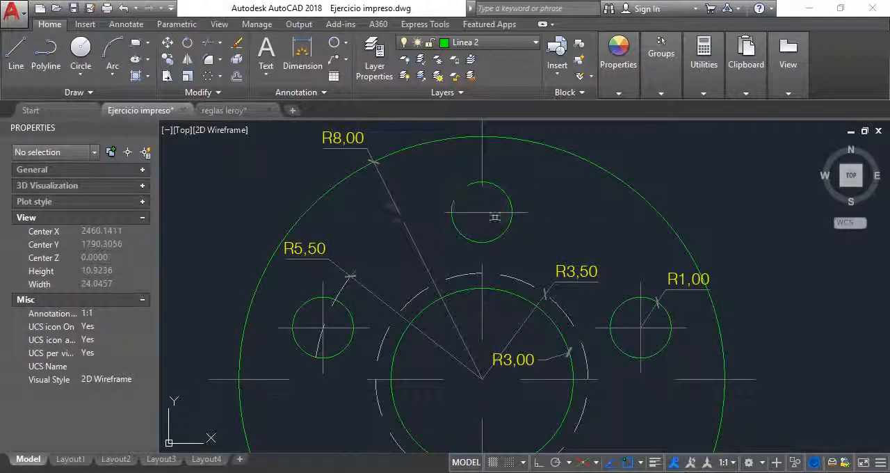
{"action": "scroll", "coordinate": [608, 256], "scroll_direction": "down", "scroll_amount": 4}
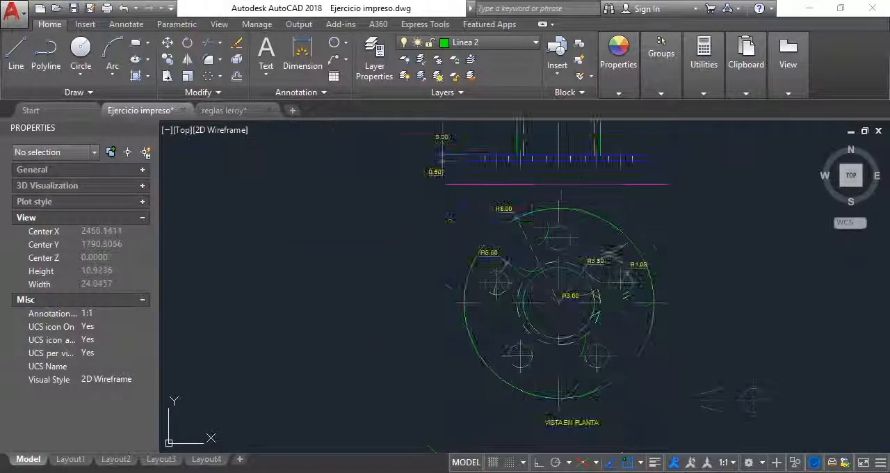
{"action": "scroll", "coordinate": [583, 362], "scroll_direction": "up", "scroll_amount": 2}
{"action": "scroll", "coordinate": [561, 285], "scroll_direction": "down", "scroll_amount": 5}
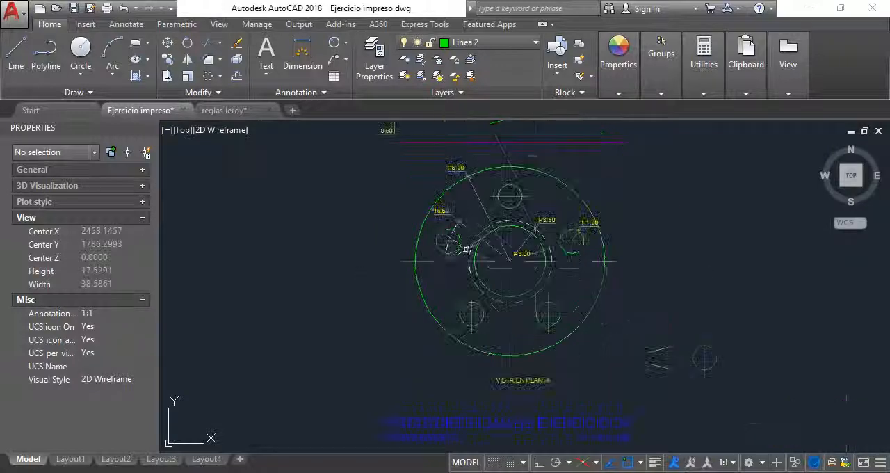
{"action": "scroll", "coordinate": [561, 285], "scroll_direction": "up", "scroll_amount": 5}
{"action": "scroll", "coordinate": [569, 394], "scroll_direction": "down", "scroll_amount": 6}
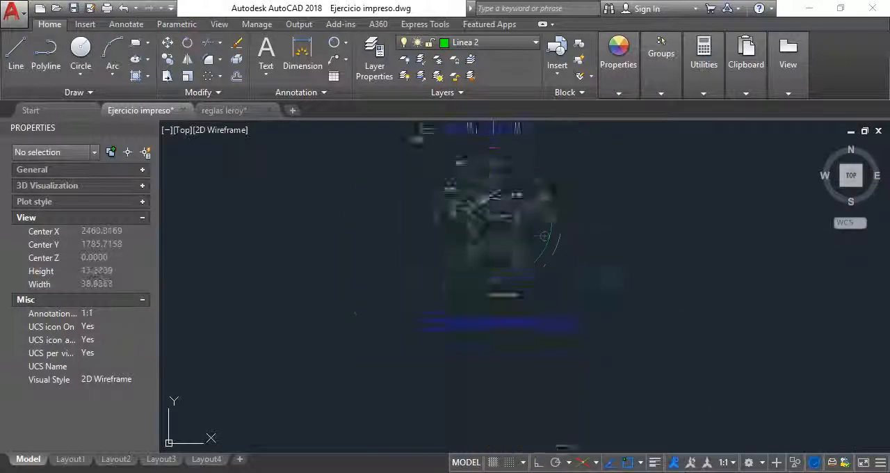
{"action": "scroll", "coordinate": [569, 394], "scroll_direction": "up", "scroll_amount": 7}
{"action": "scroll", "coordinate": [537, 253], "scroll_direction": "down", "scroll_amount": 2}
{"action": "scroll", "coordinate": [582, 370], "scroll_direction": "up", "scroll_amount": 2}
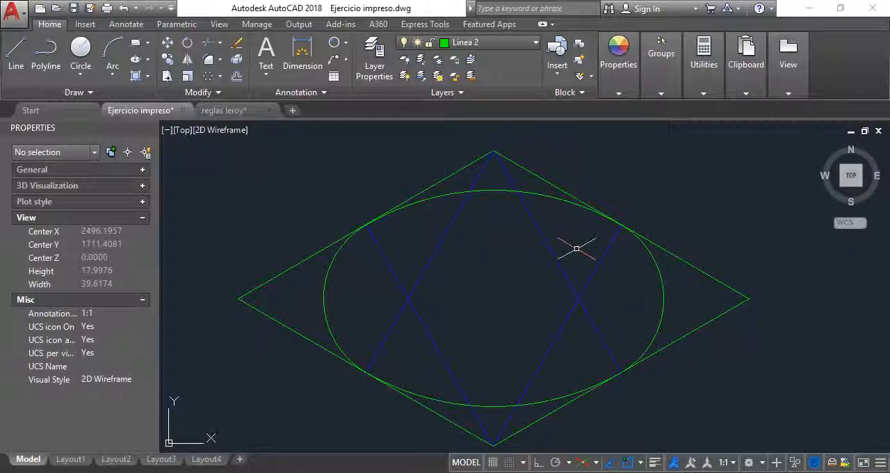
Compare the isometric circle construction with the outer circle's radius dimension in the flange's plan view.
{"action": "scroll", "coordinate": [517, 249], "scroll_direction": "down", "scroll_amount": 8}
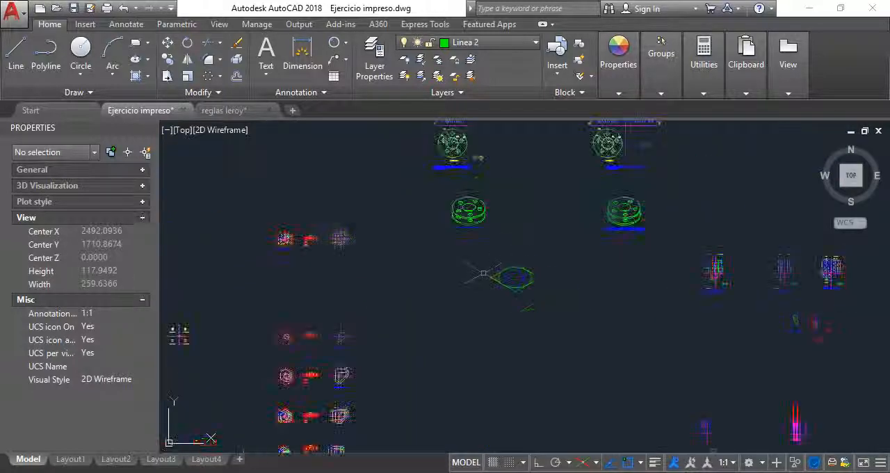
{"action": "scroll", "coordinate": [440, 123], "scroll_direction": "up", "scroll_amount": 6}
{"action": "scroll", "coordinate": [480, 183], "scroll_direction": "down", "scroll_amount": 2}
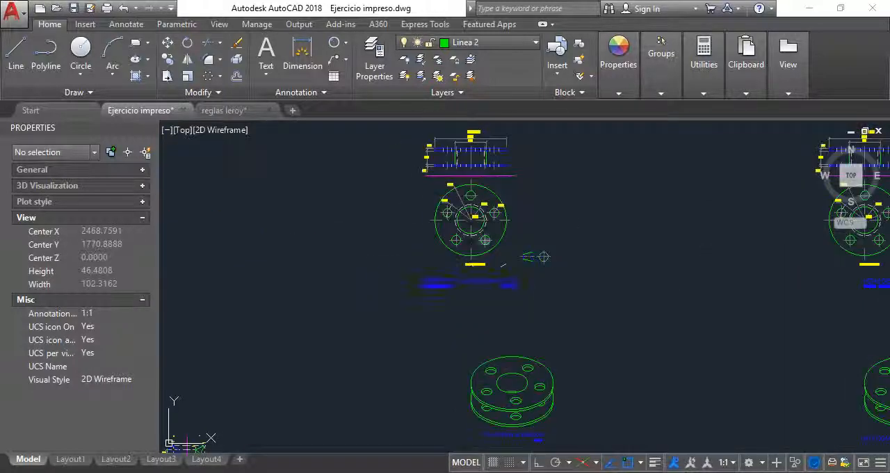
{"action": "scroll", "coordinate": [480, 182], "scroll_direction": "down", "scroll_amount": 4}
{"action": "scroll", "coordinate": [526, 333], "scroll_direction": "up", "scroll_amount": 7}
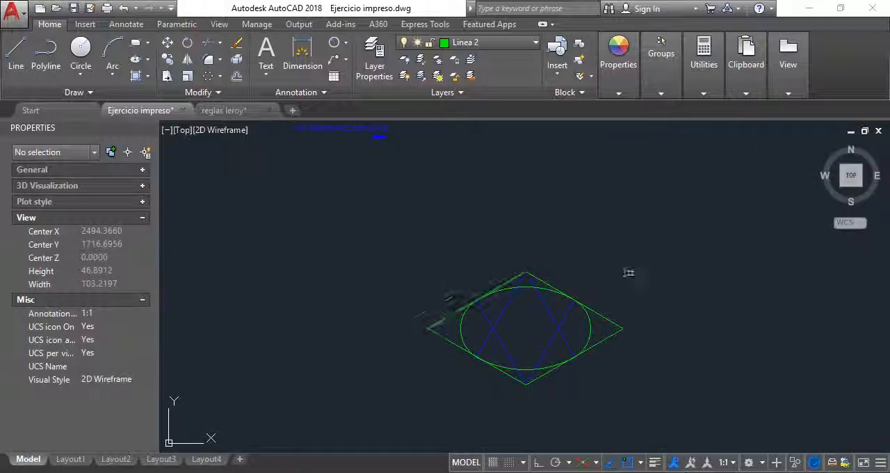
{"action": "scroll", "coordinate": [536, 313], "scroll_direction": "down", "scroll_amount": 4}
{"action": "scroll", "coordinate": [518, 288], "scroll_direction": "up", "scroll_amount": 4}
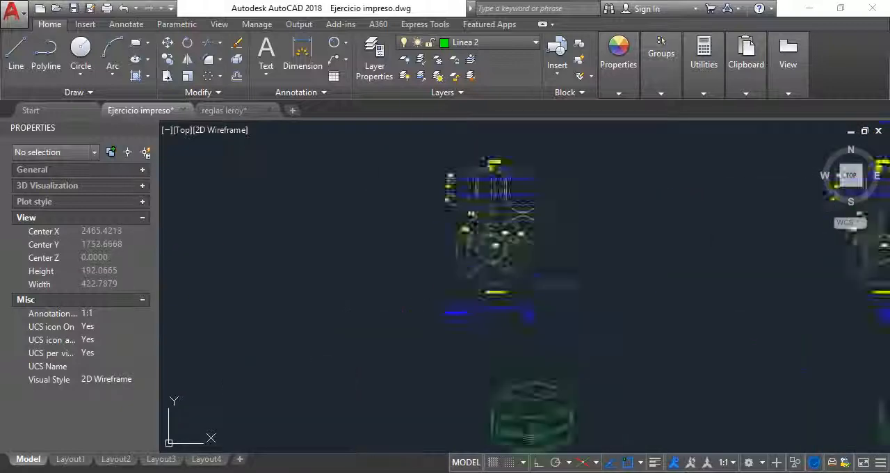
{"action": "scroll", "coordinate": [482, 202], "scroll_direction": "up", "scroll_amount": 4}
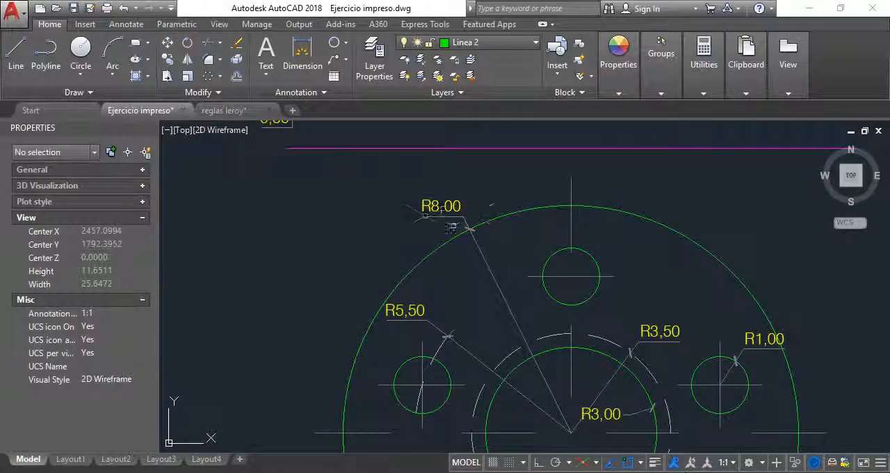
Check the length of the rhombus's lower-left side around the isometric circle.
{"action": "scroll", "coordinate": [439, 218], "scroll_direction": "down", "scroll_amount": 5}
{"action": "scroll", "coordinate": [449, 182], "scroll_direction": "down", "scroll_amount": 3}
{"action": "scroll", "coordinate": [511, 321], "scroll_direction": "up", "scroll_amount": 7}
{"action": "left_click", "coordinate": [433, 356]}
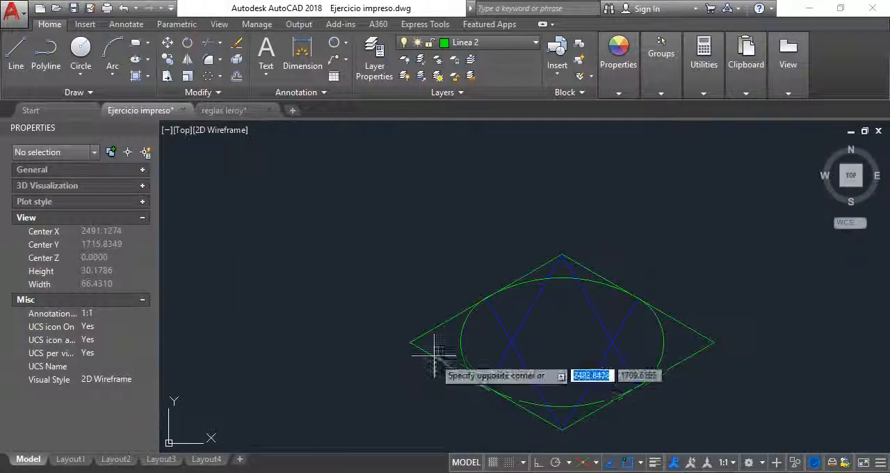
{"action": "left_click", "coordinate": [431, 354]}
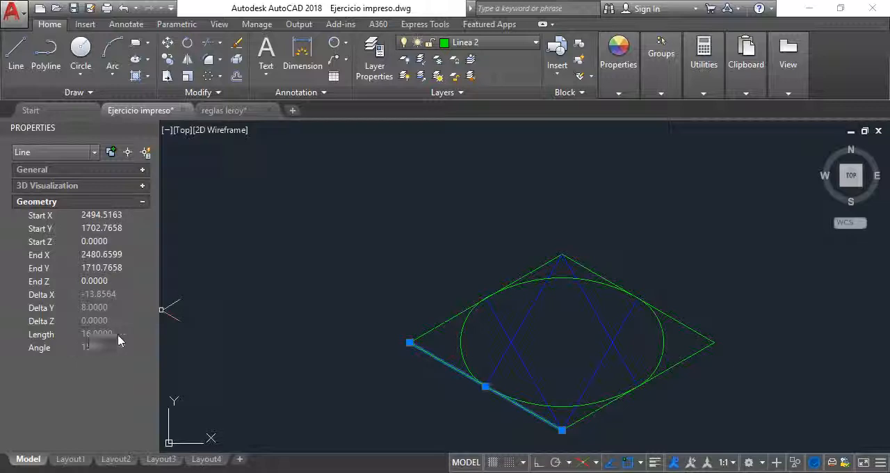
{"action": "scroll", "coordinate": [445, 246], "scroll_direction": "down", "scroll_amount": 4}
{"action": "key", "text": "Escape"}
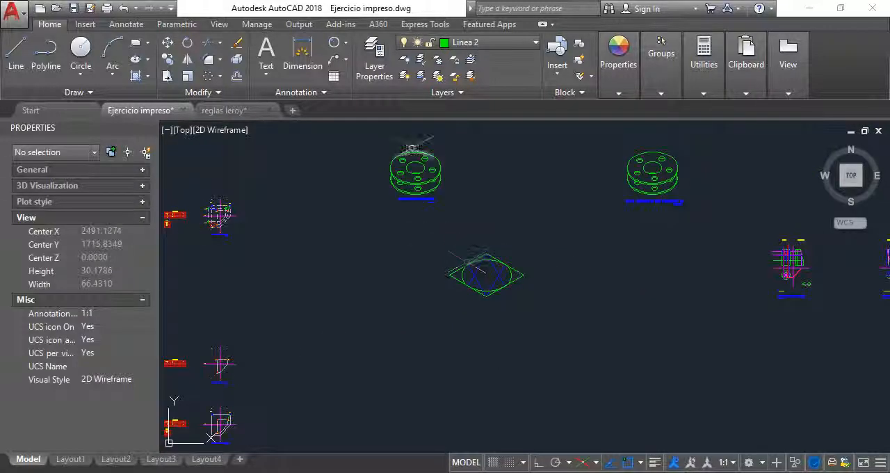
Examine the central hole in the flange's isometric and plan views against the rhombus construction.
{"action": "scroll", "coordinate": [417, 167], "scroll_direction": "up", "scroll_amount": 5}
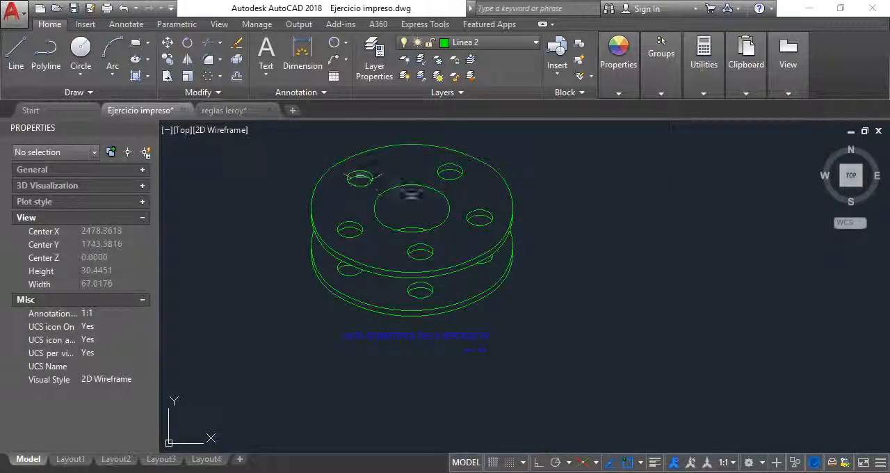
{"action": "scroll", "coordinate": [438, 226], "scroll_direction": "down", "scroll_amount": 4}
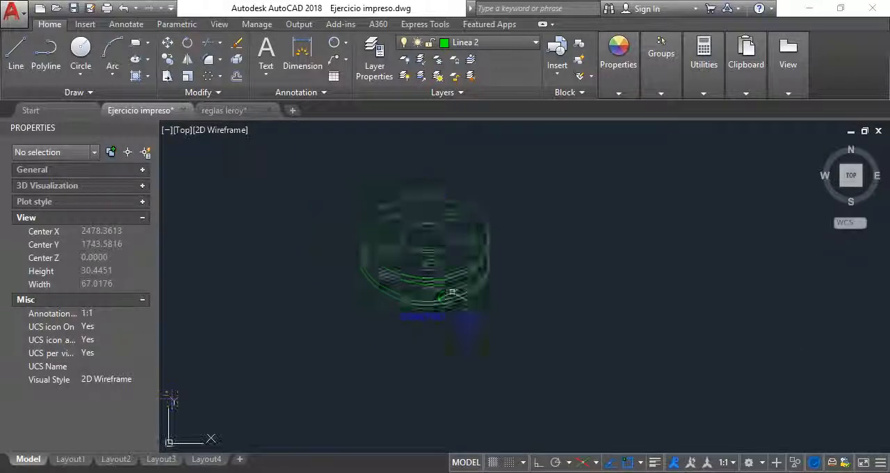
{"action": "scroll", "coordinate": [413, 203], "scroll_direction": "up", "scroll_amount": 6}
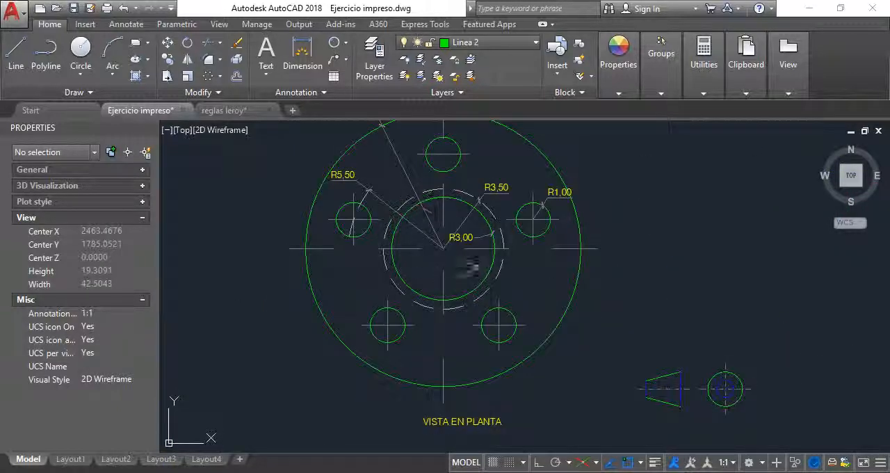
{"action": "scroll", "coordinate": [477, 263], "scroll_direction": "up", "scroll_amount": 4}
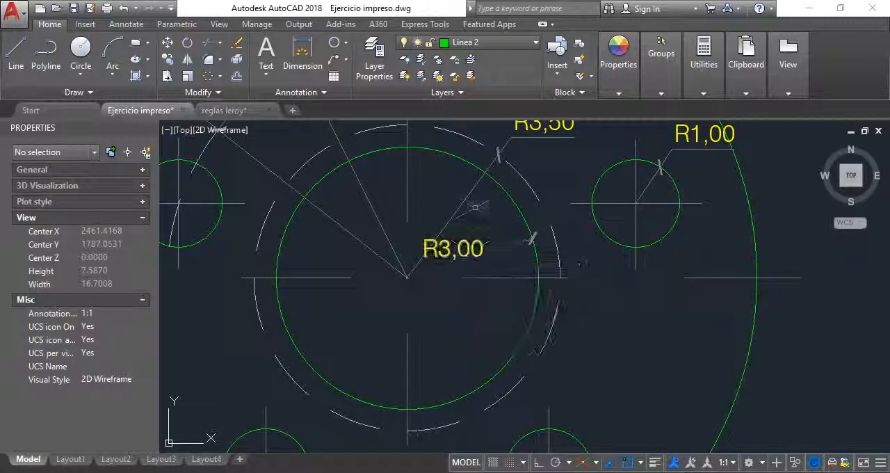
{"action": "scroll", "coordinate": [501, 213], "scroll_direction": "down", "scroll_amount": 6}
{"action": "scroll", "coordinate": [515, 312], "scroll_direction": "up", "scroll_amount": 5}
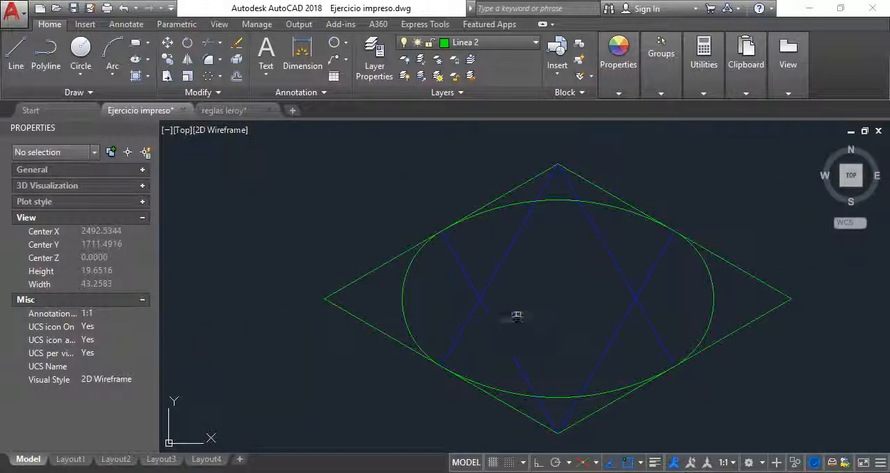
{"action": "scroll", "coordinate": [507, 313], "scroll_direction": "down", "scroll_amount": 3}
{"action": "scroll", "coordinate": [502, 312], "scroll_direction": "up", "scroll_amount": 2}
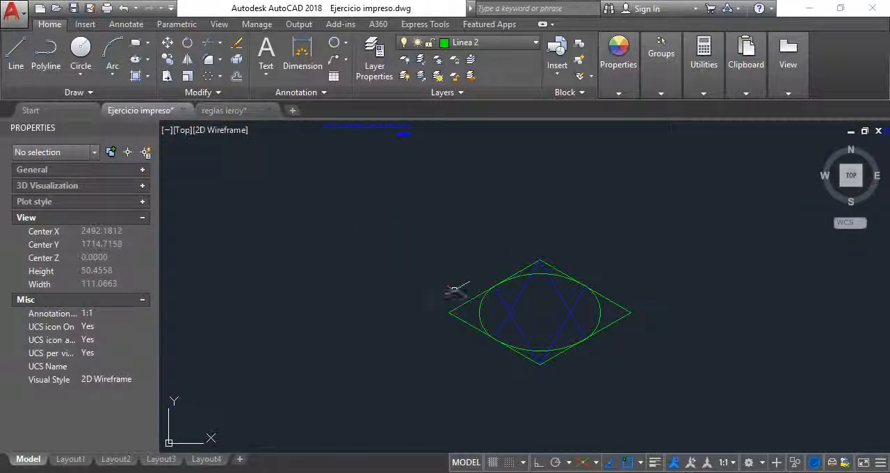
{"action": "scroll", "coordinate": [499, 282], "scroll_direction": "down", "scroll_amount": 5}
{"action": "scroll", "coordinate": [435, 232], "scroll_direction": "up", "scroll_amount": 3}
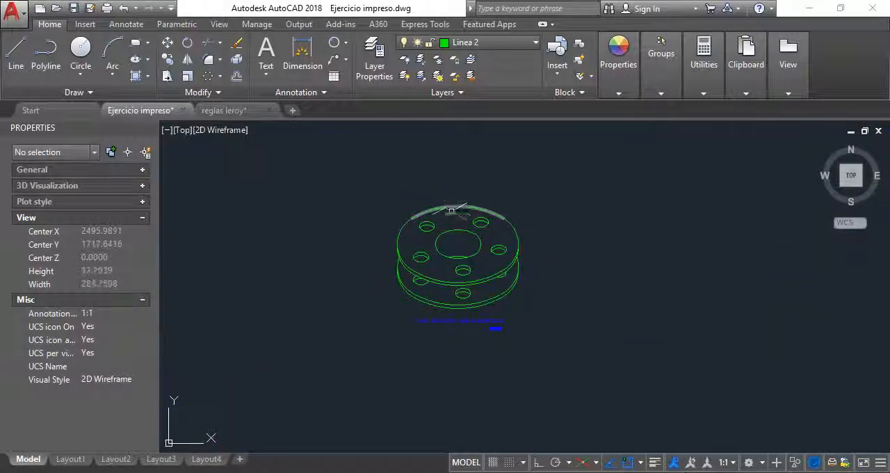
{"action": "scroll", "coordinate": [435, 233], "scroll_direction": "down", "scroll_amount": 3}
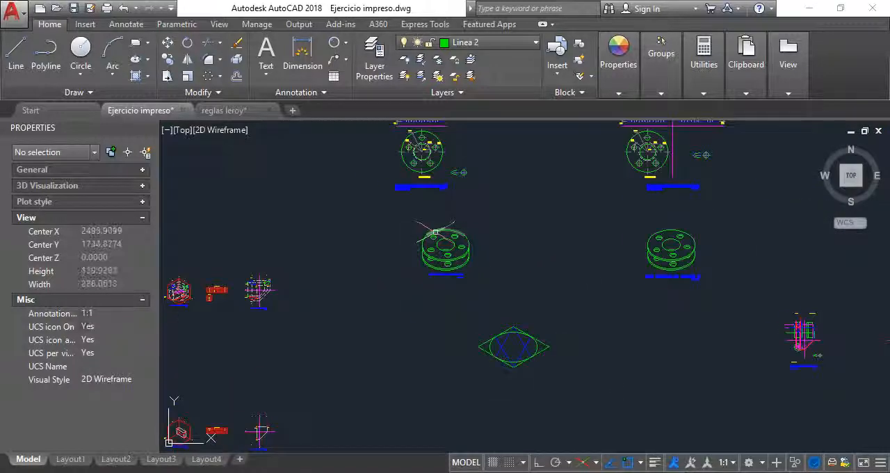
Turn on Ortho mode and try out a line direction on the isometric axes beside the rhombus.
{"action": "left_click", "coordinate": [10, 63]}
{"action": "scroll", "coordinate": [427, 364], "scroll_direction": "up", "scroll_amount": 3}
{"action": "left_click", "coordinate": [431, 360]}
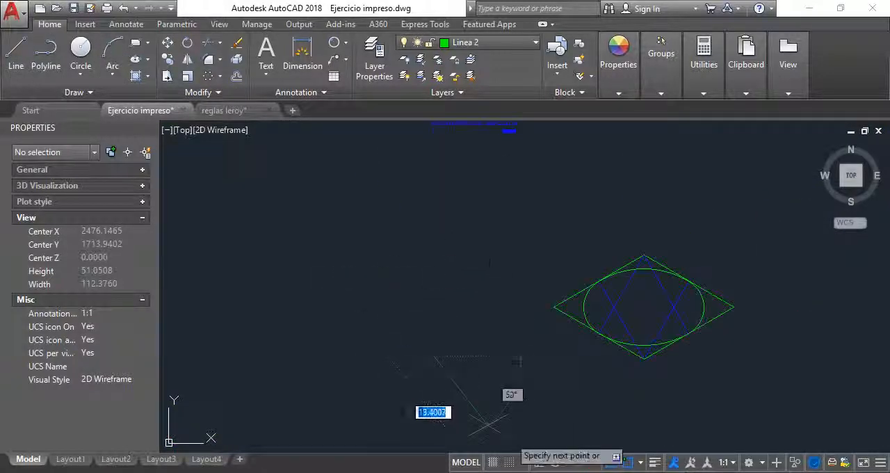
{"action": "left_click", "coordinate": [539, 463]}
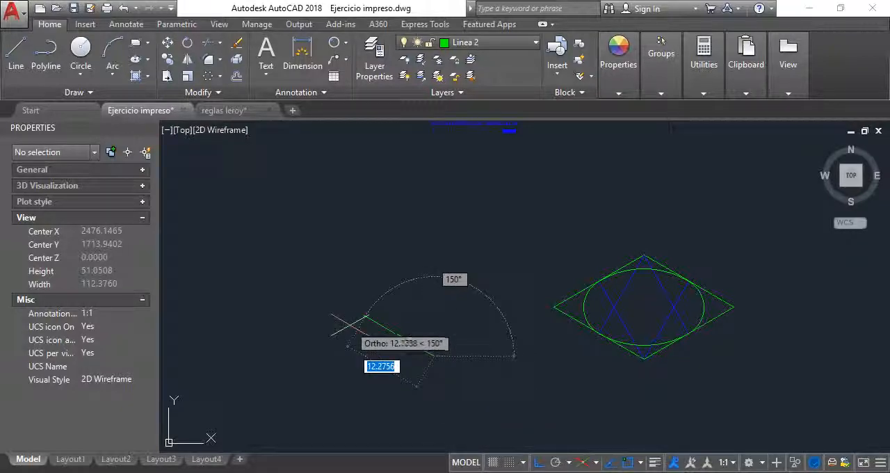
{"action": "key", "text": "Escape"}
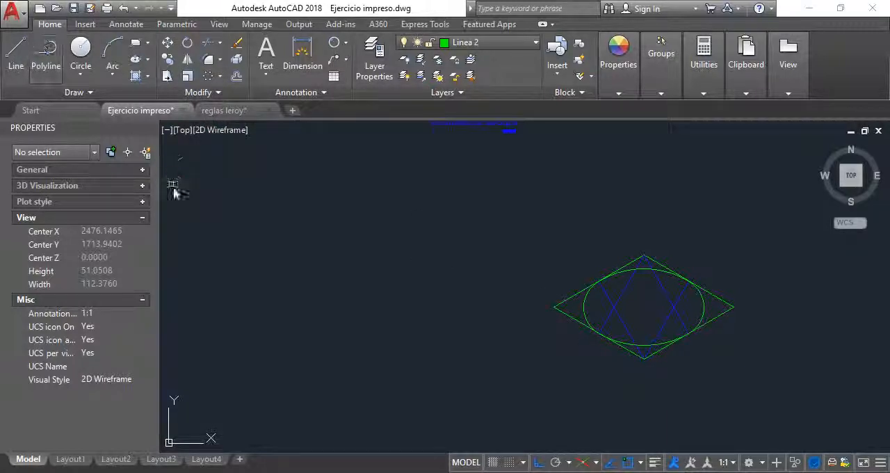
Check the central hole's radius in the plan view and draw a line 6 units long at 150° to the left of the rhombus.
{"action": "scroll", "coordinate": [375, 301], "scroll_direction": "down", "scroll_amount": 4}
{"action": "scroll", "coordinate": [456, 267], "scroll_direction": "up", "scroll_amount": 12}
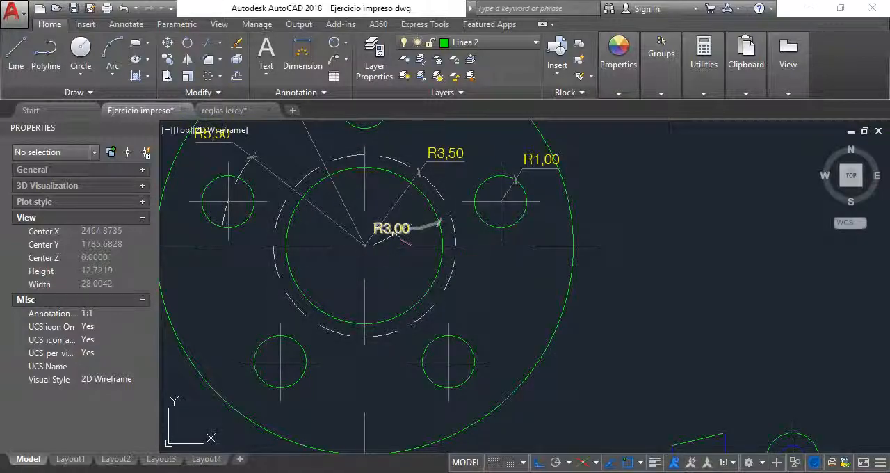
{"action": "scroll", "coordinate": [389, 229], "scroll_direction": "up", "scroll_amount": 2}
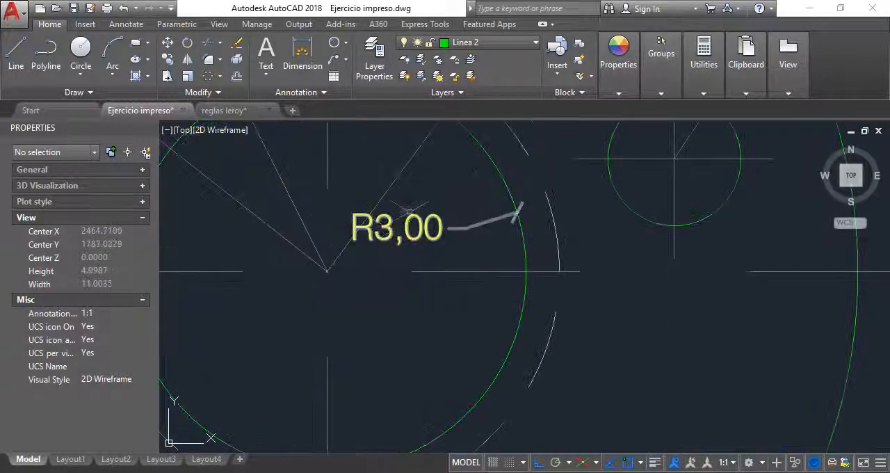
{"action": "scroll", "coordinate": [413, 202], "scroll_direction": "down", "scroll_amount": 8}
{"action": "scroll", "coordinate": [452, 421], "scroll_direction": "up", "scroll_amount": 4}
{"action": "scroll", "coordinate": [457, 422], "scroll_direction": "up", "scroll_amount": 2}
{"action": "scroll", "coordinate": [405, 321], "scroll_direction": "down", "scroll_amount": 4}
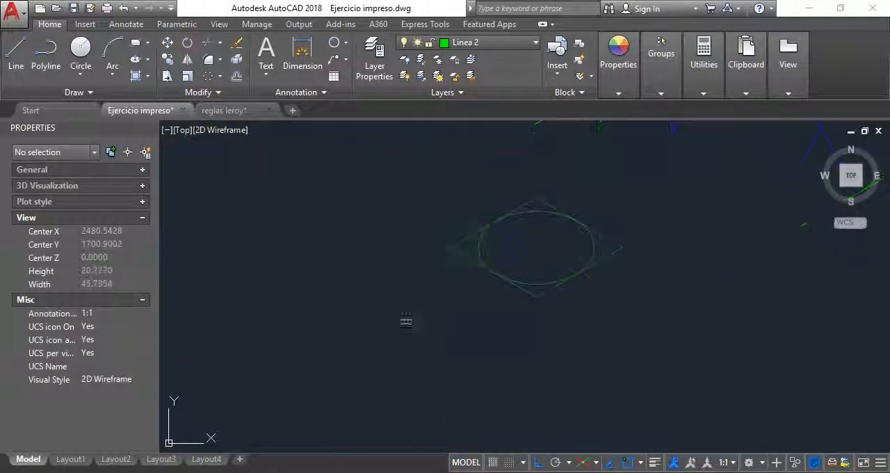
{"action": "left_click", "coordinate": [15, 48]}
{"action": "left_click", "coordinate": [379, 329]}
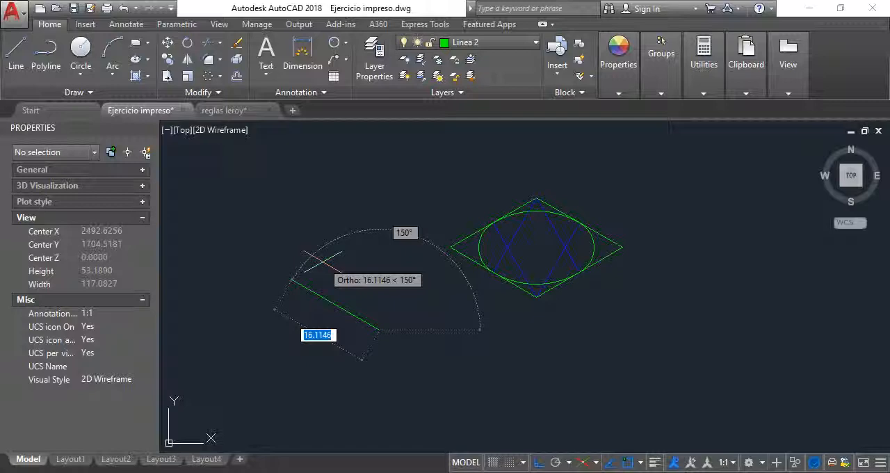
{"action": "type", "text": "6"}
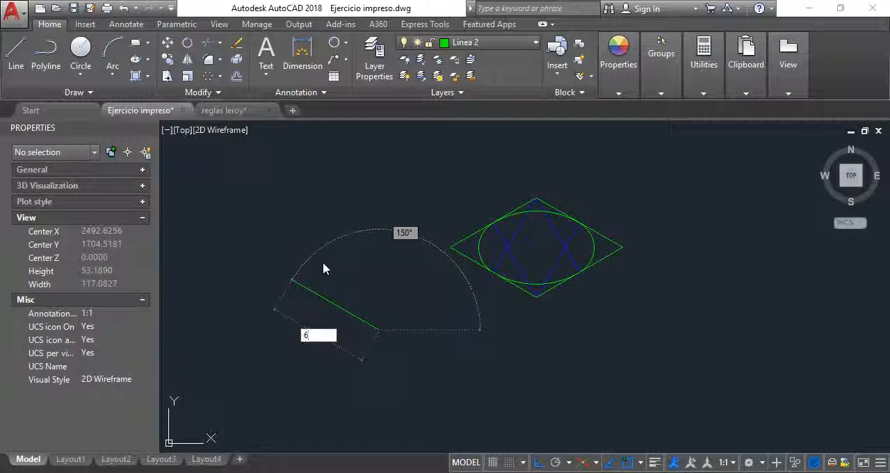
{"action": "key", "text": "Return"}
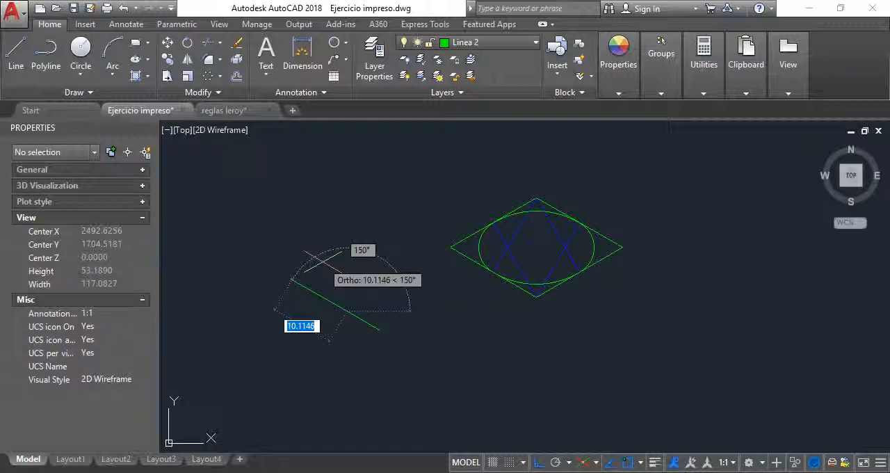
{"action": "key", "text": "Return"}
Assign the 6-unit line at 150° beside the rhombus to the layer Linea 3.
{"action": "left_click", "coordinate": [372, 325]}
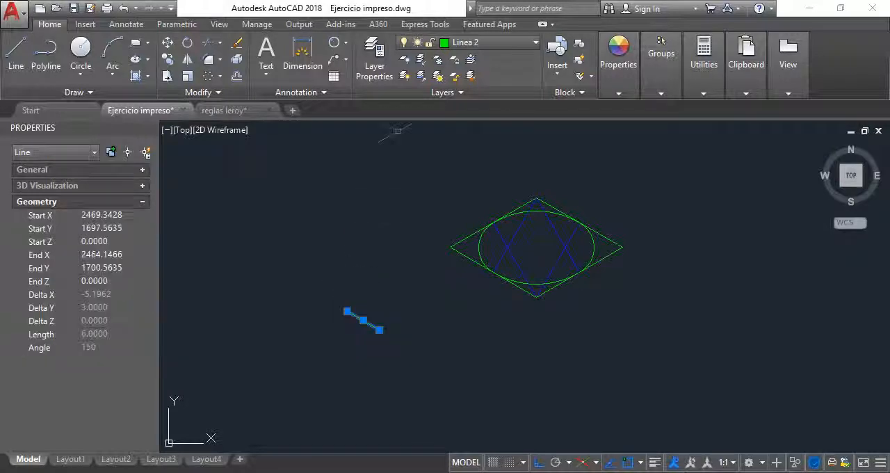
{"action": "left_click", "coordinate": [487, 43]}
{"action": "left_click", "coordinate": [470, 177]}
{"action": "key", "text": "Escape"}
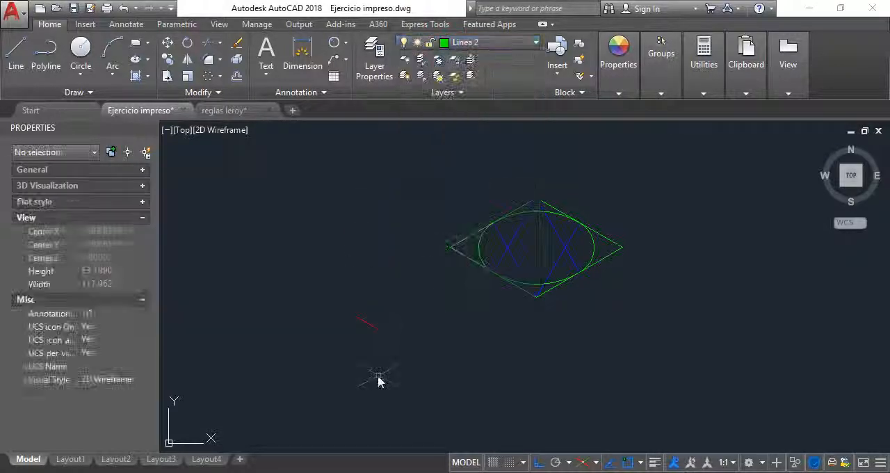
Copy the rhombus with its isometric circle and construction lines to the empty area along the 330° direction.
{"action": "scroll", "coordinate": [483, 304], "scroll_direction": "down", "scroll_amount": 4}
{"action": "left_click", "coordinate": [544, 342]}
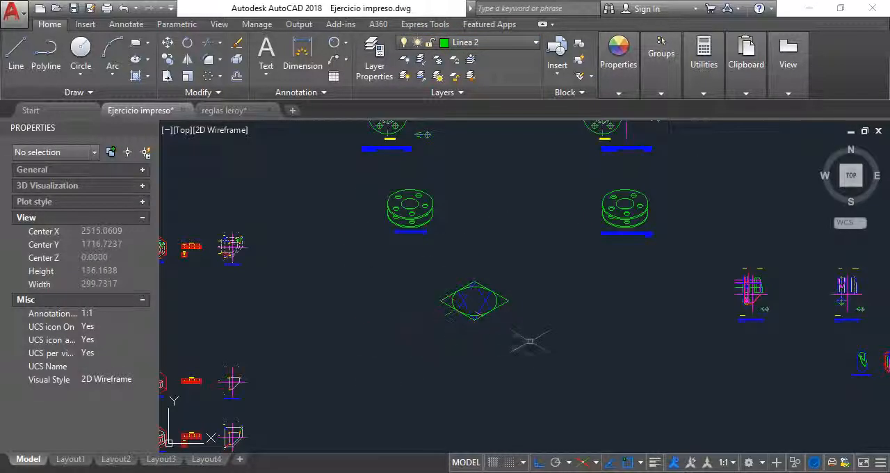
{"action": "left_click", "coordinate": [437, 274]}
{"action": "type", "text": "m"}
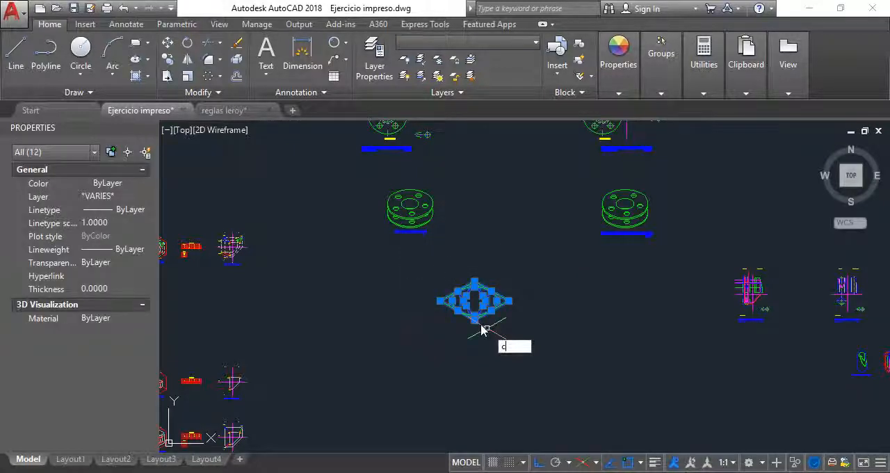
{"action": "key", "text": "Return"}
{"action": "left_click", "coordinate": [464, 302]}
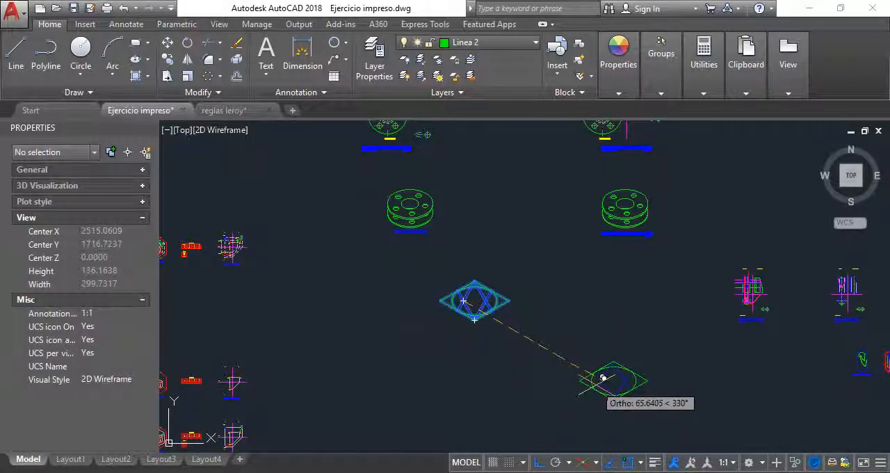
{"action": "left_click", "coordinate": [577, 367]}
{"action": "key", "text": "Escape"}
{"action": "scroll", "coordinate": [470, 329], "scroll_direction": "up", "scroll_amount": 5}
{"action": "scroll", "coordinate": [466, 327], "scroll_direction": "down", "scroll_amount": 4}
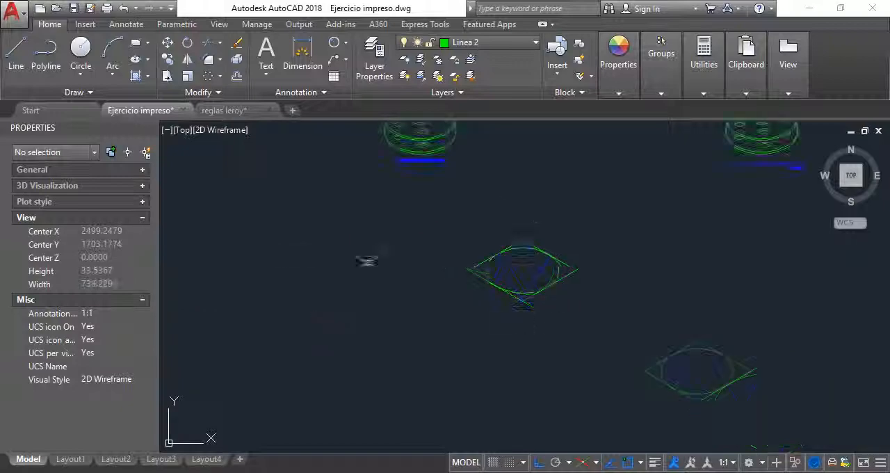
{"action": "scroll", "coordinate": [376, 264], "scroll_direction": "up", "scroll_amount": 4}
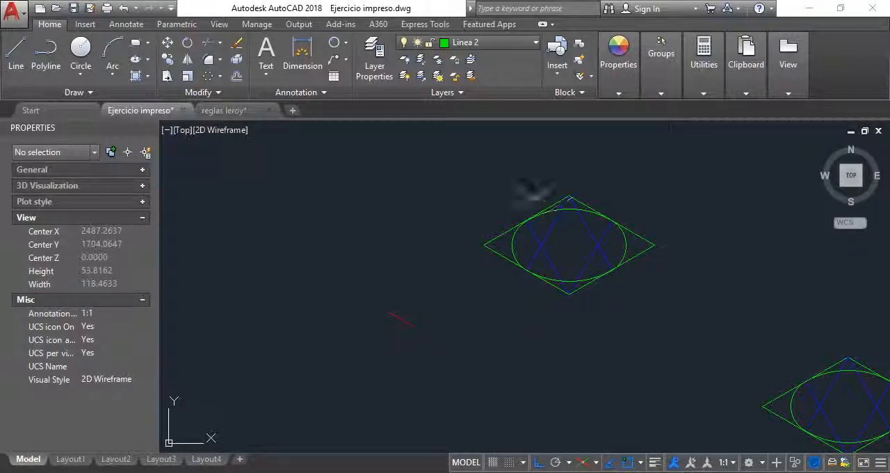
{"action": "left_click", "coordinate": [391, 359]}
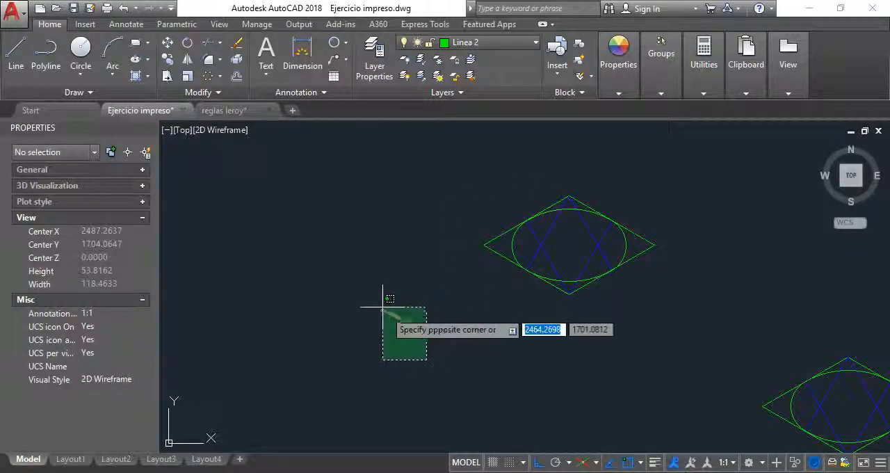
{"action": "left_click", "coordinate": [370, 304]}
{"action": "key", "text": "Escape"}
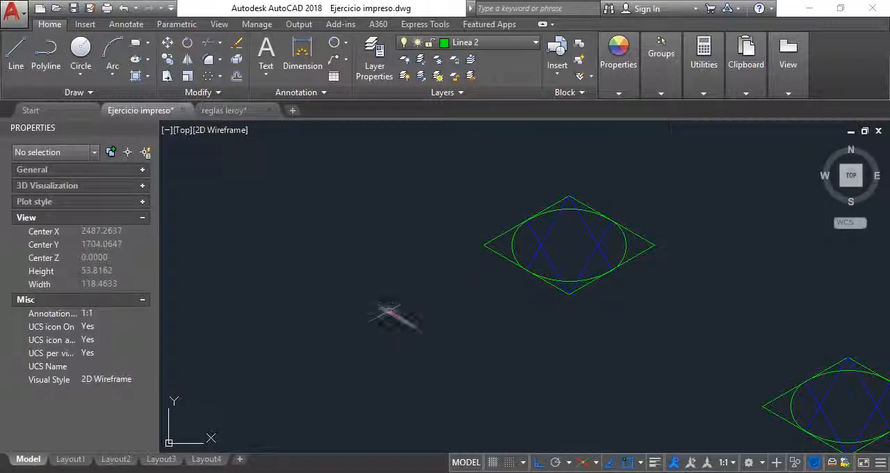
Move the red 6-unit line by its lower endpoint onto the bottom vertex of the original rhombus.
{"action": "left_click", "coordinate": [168, 42]}
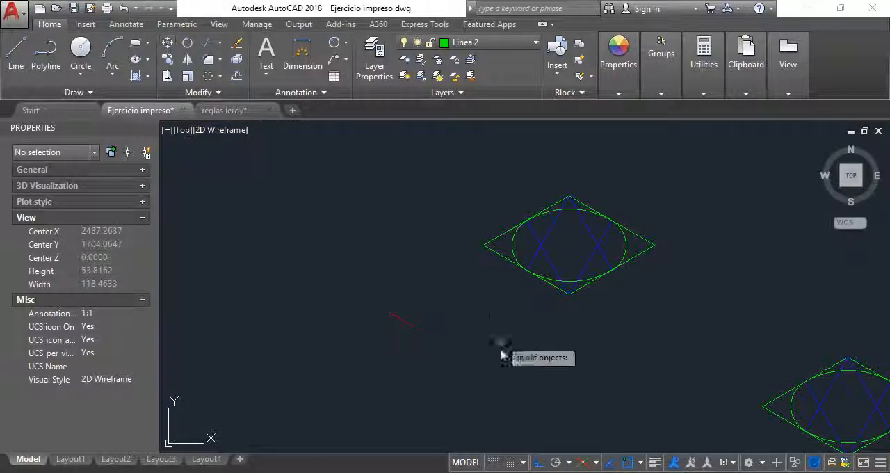
{"action": "left_click", "coordinate": [409, 324]}
{"action": "key", "text": "Return"}
{"action": "left_click", "coordinate": [414, 326]}
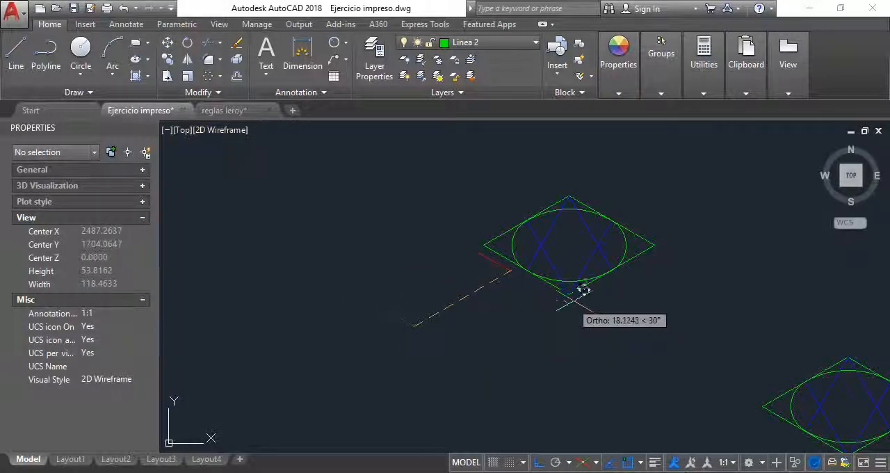
{"action": "scroll", "coordinate": [566, 275], "scroll_direction": "up", "scroll_amount": 6}
{"action": "left_click", "coordinate": [554, 282]}
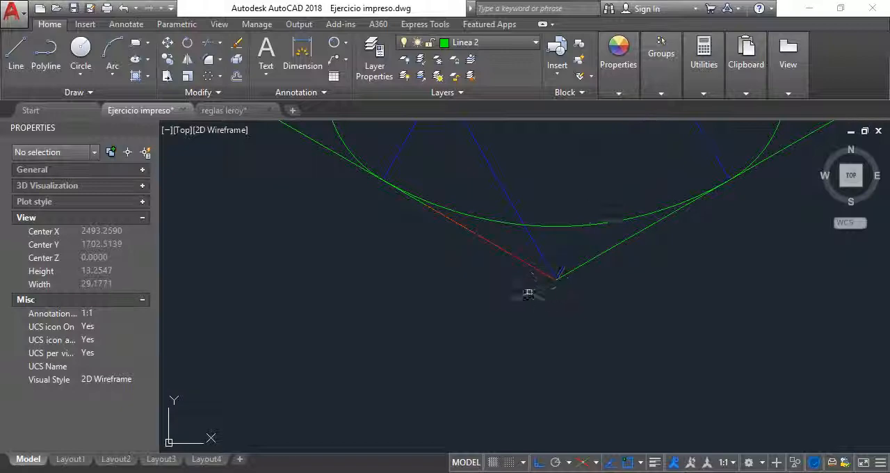
Compare the red 6-unit line with the full lower-left side of the rhombus, from vertex to vertex.
{"action": "scroll", "coordinate": [477, 308], "scroll_direction": "down", "scroll_amount": 3}
{"action": "scroll", "coordinate": [473, 270], "scroll_direction": "up", "scroll_amount": 3}
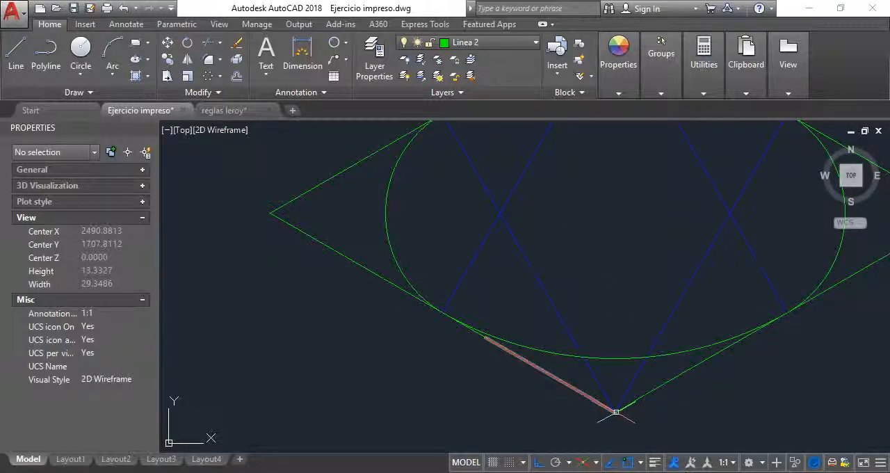
{"action": "scroll", "coordinate": [616, 411], "scroll_direction": "down", "scroll_amount": 2}
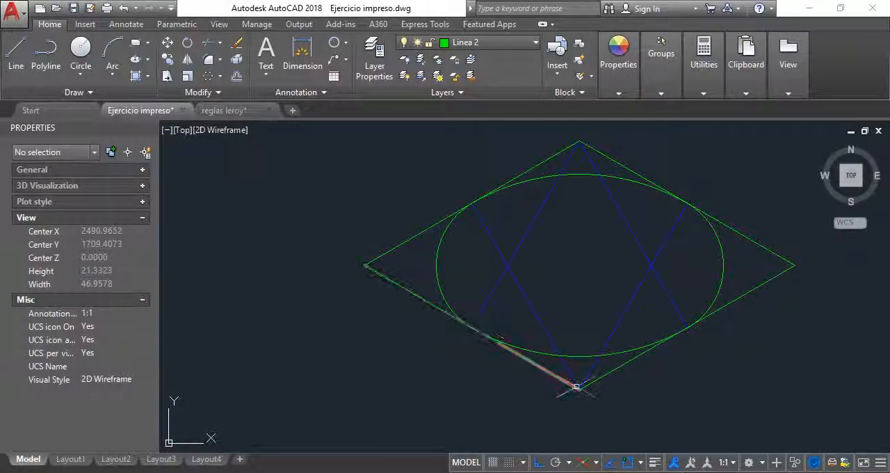
{"action": "scroll", "coordinate": [578, 391], "scroll_direction": "up", "scroll_amount": 2}
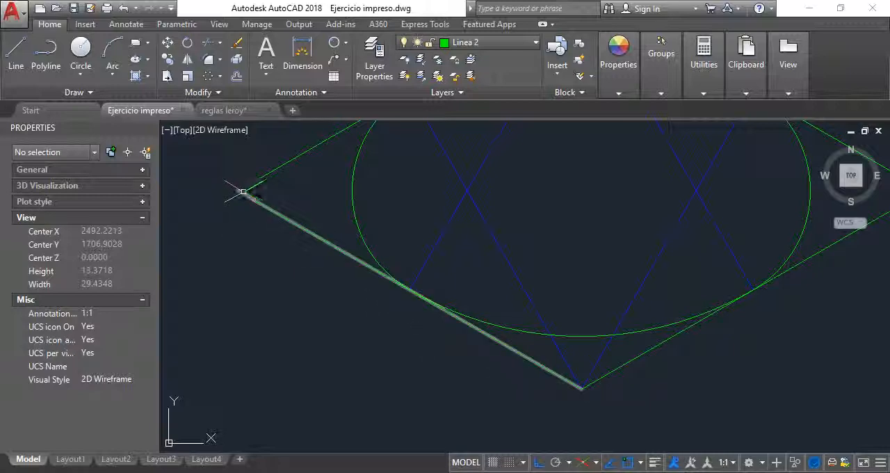
{"action": "scroll", "coordinate": [456, 316], "scroll_direction": "up", "scroll_amount": 3}
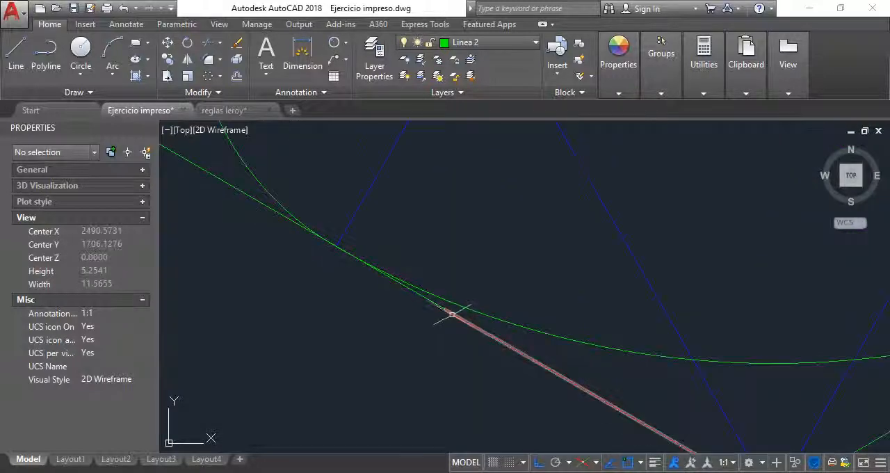
{"action": "scroll", "coordinate": [454, 304], "scroll_direction": "down", "scroll_amount": 4}
{"action": "scroll", "coordinate": [468, 315], "scroll_direction": "up", "scroll_amount": 2}
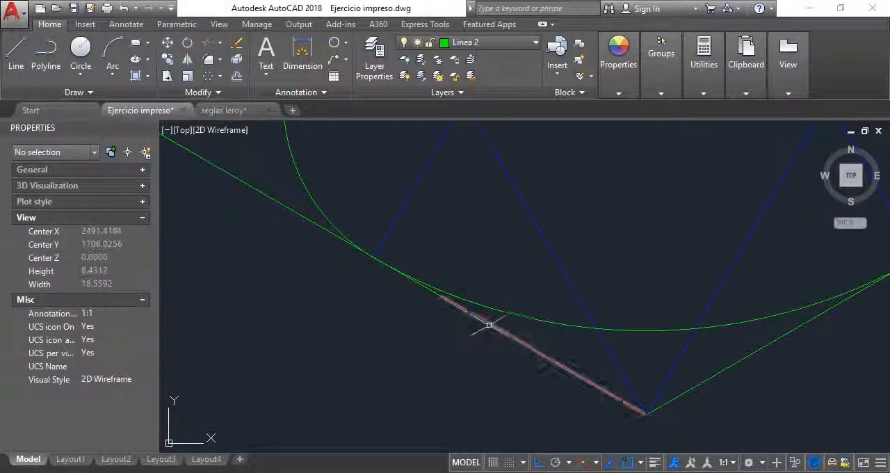
{"action": "scroll", "coordinate": [488, 325], "scroll_direction": "down", "scroll_amount": 5}
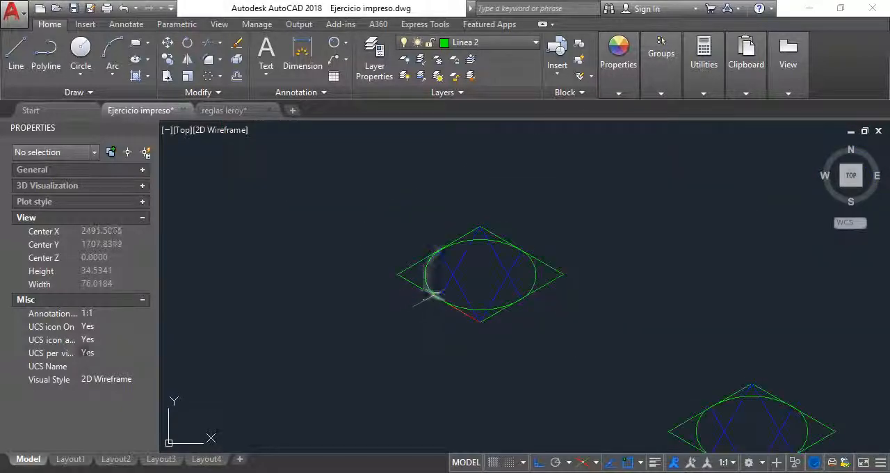
Try scaling the original rhombus and its isometric circle by a factor of 2 from the bottom vertex, and undo it.
{"action": "left_click", "coordinate": [191, 75]}
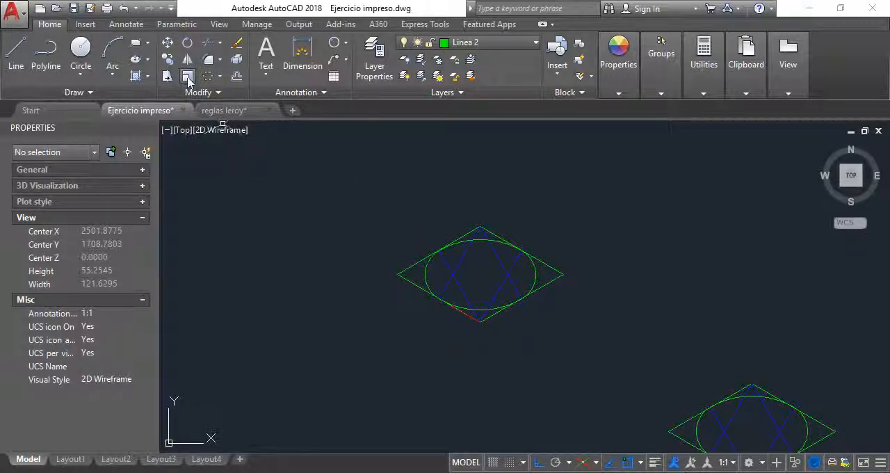
{"action": "left_click", "coordinate": [188, 77]}
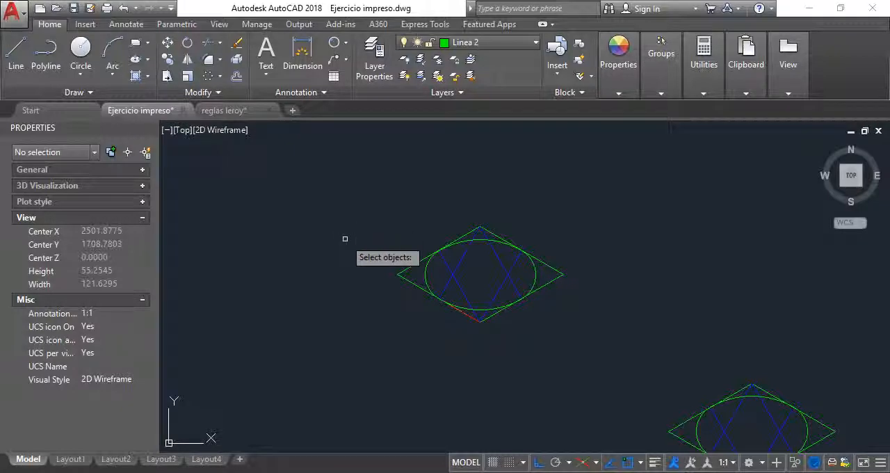
{"action": "scroll", "coordinate": [546, 242], "scroll_direction": "up", "scroll_amount": 2}
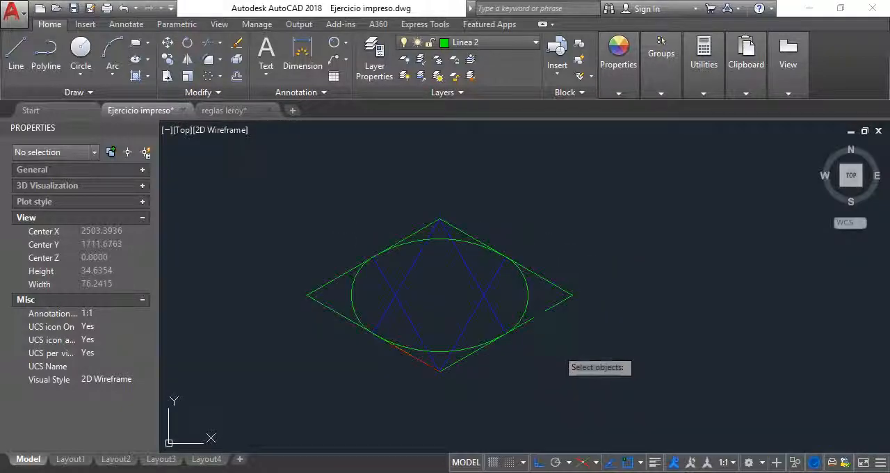
{"action": "left_click", "coordinate": [557, 347]}
{"action": "left_click", "coordinate": [478, 239]}
{"action": "left_click", "coordinate": [418, 310]}
{"action": "left_click", "coordinate": [310, 241]}
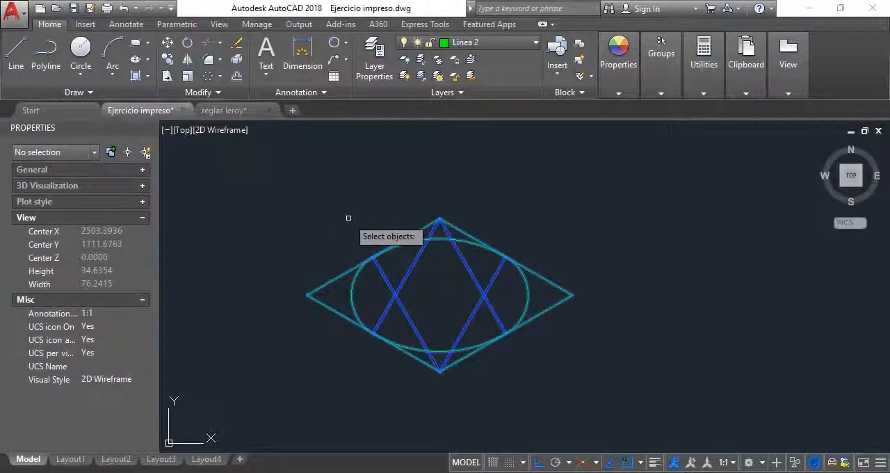
{"action": "key", "text": "Return"}
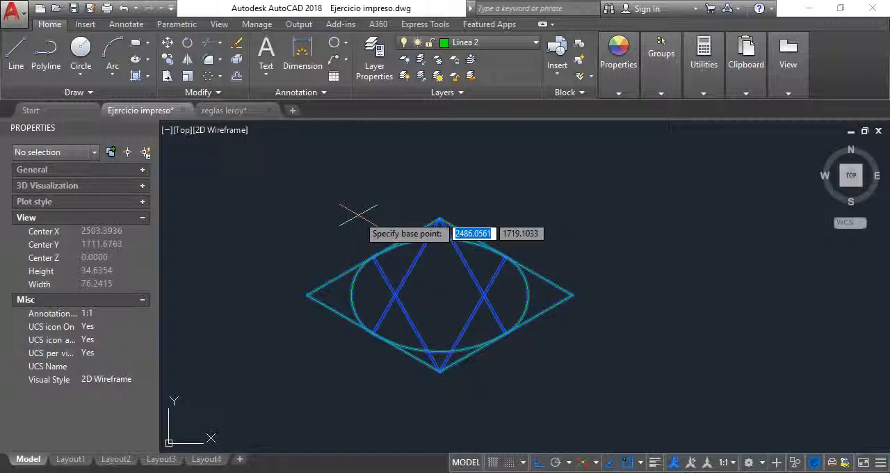
{"action": "scroll", "coordinate": [441, 368], "scroll_direction": "up", "scroll_amount": 2}
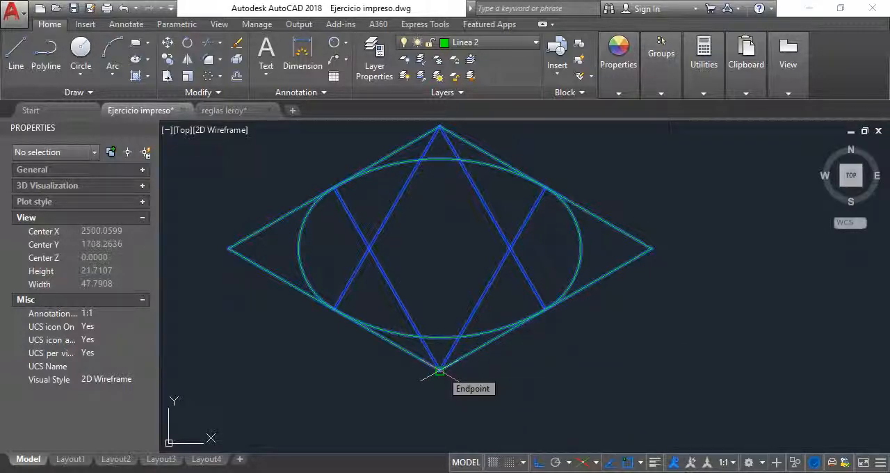
{"action": "left_click", "coordinate": [440, 371]}
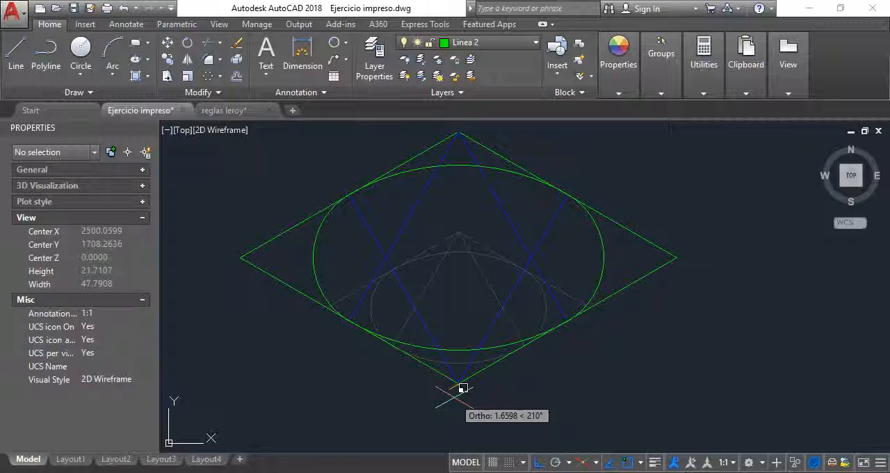
{"action": "type", "text": "2"}
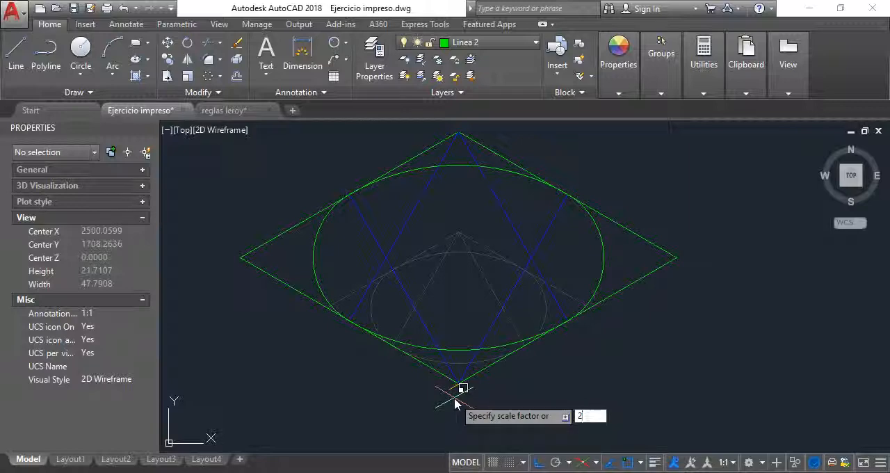
{"action": "key", "text": "Return"}
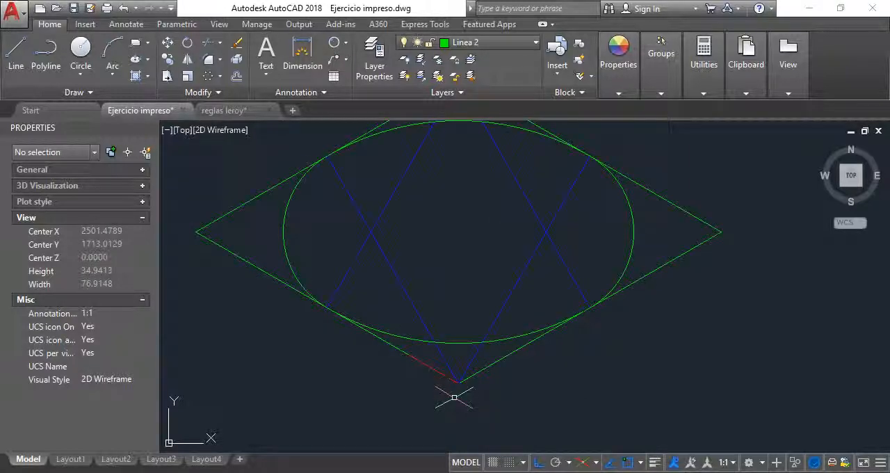
{"action": "scroll", "coordinate": [454, 397], "scroll_direction": "down", "scroll_amount": 2}
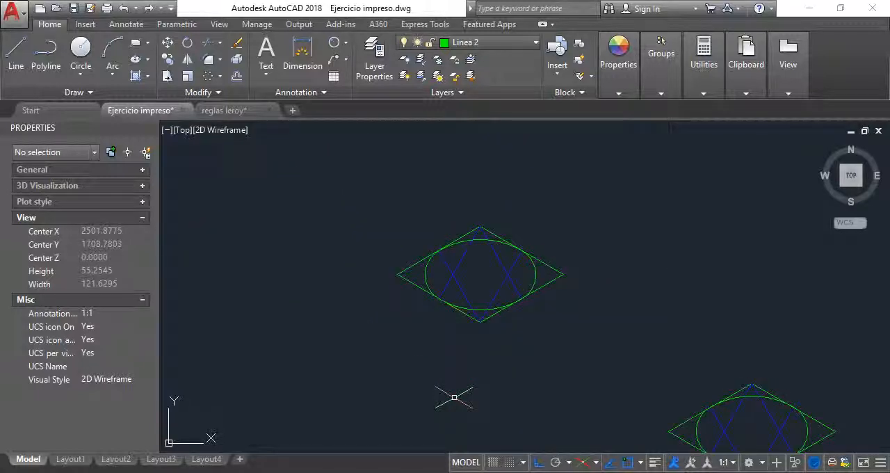
Try to change the draw order of the red 6-unit line lying on the rhombus's lower-left side.
{"action": "scroll", "coordinate": [454, 397], "scroll_direction": "up", "scroll_amount": 5}
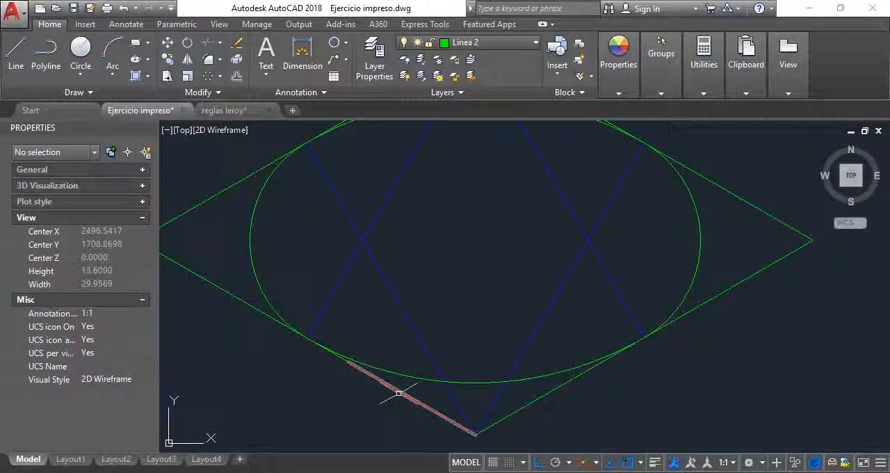
{"action": "left_click", "coordinate": [410, 395]}
{"action": "left_click", "coordinate": [202, 92]}
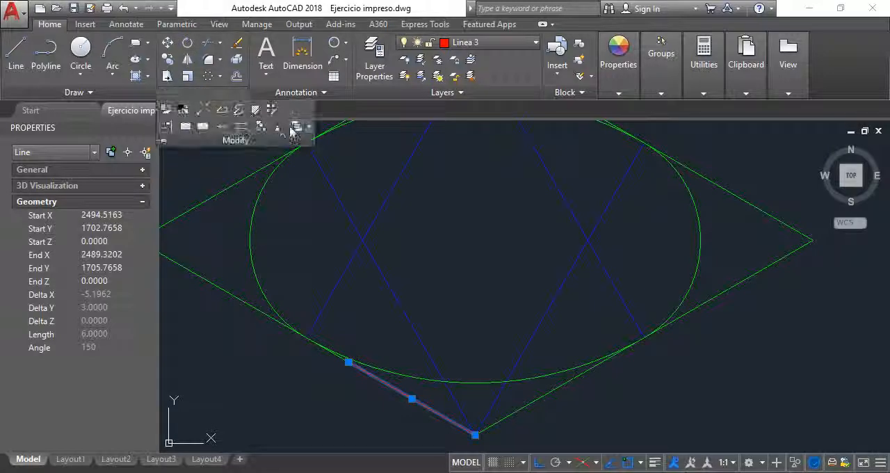
{"action": "key", "text": "Escape"}
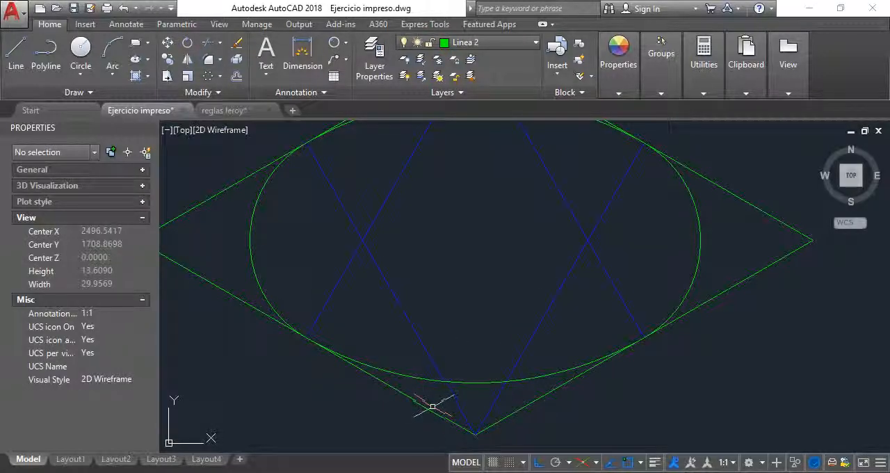
{"action": "left_click", "coordinate": [431, 412]}
{"action": "left_click", "coordinate": [236, 92]}
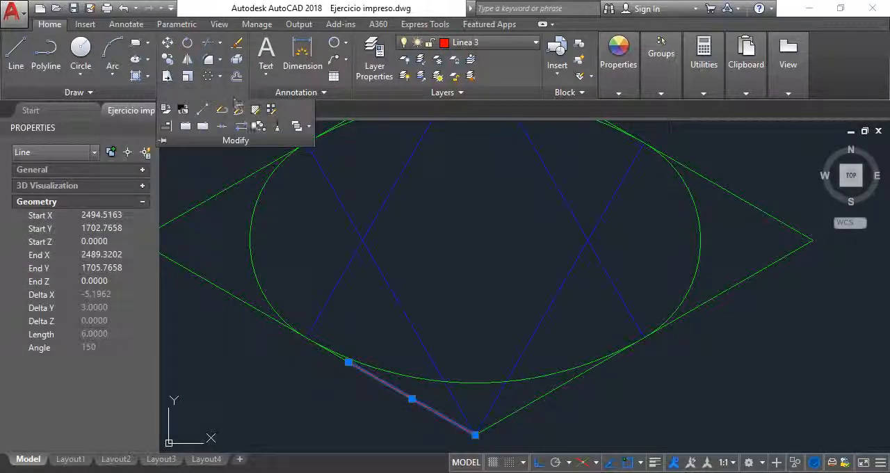
{"action": "left_click", "coordinate": [298, 129]}
Send the rhombus's green lower-left side behind the red 6-unit line in the draw order.
{"action": "left_click", "coordinate": [239, 298]}
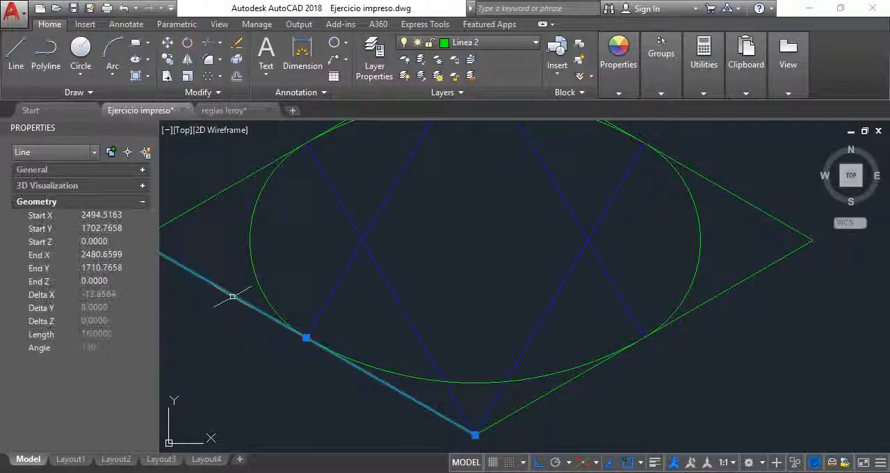
{"action": "left_click", "coordinate": [215, 92]}
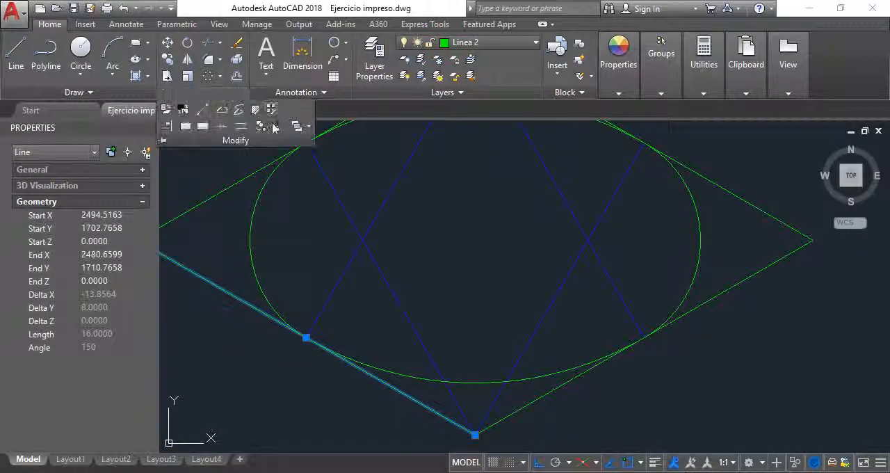
{"action": "left_click", "coordinate": [308, 126]}
{"action": "left_click", "coordinate": [308, 176]}
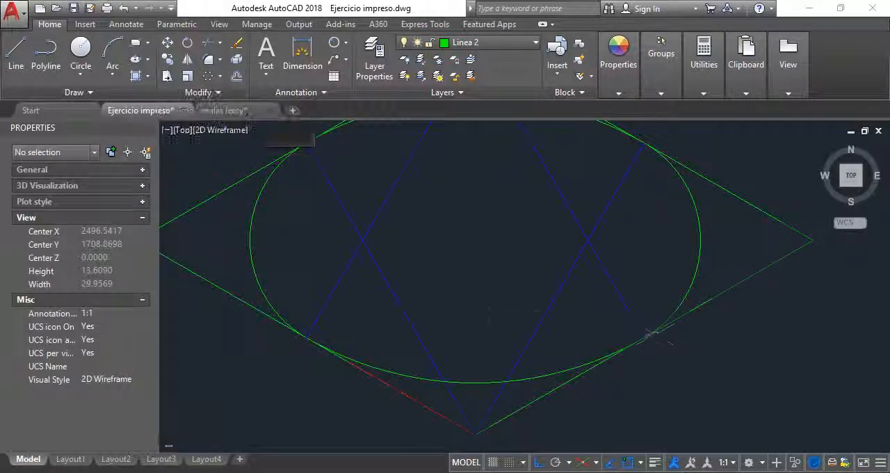
Try scaling the original rhombus and its isometric circle by a factor of 0.5 from the bottom vertex, and undo it.
{"action": "scroll", "coordinate": [510, 326], "scroll_direction": "down", "scroll_amount": 4}
{"action": "scroll", "coordinate": [484, 272], "scroll_direction": "up", "scroll_amount": 2}
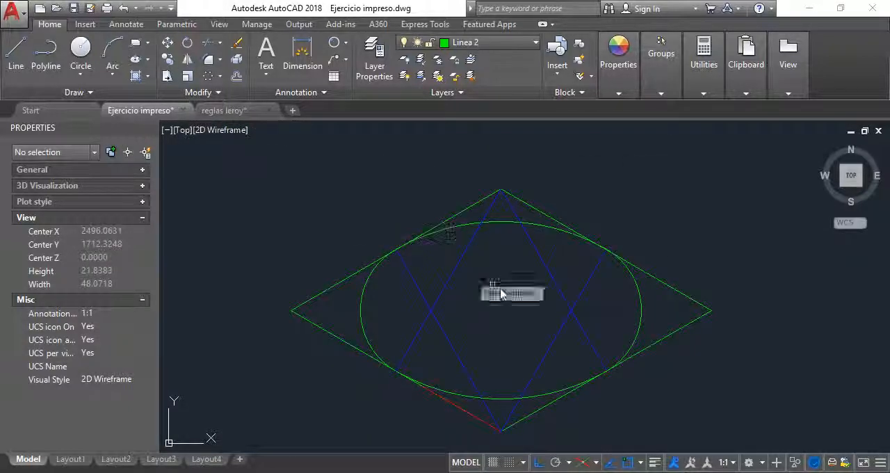
{"action": "left_click", "coordinate": [711, 387]}
{"action": "left_click", "coordinate": [496, 218]}
{"action": "left_click", "coordinate": [489, 329]}
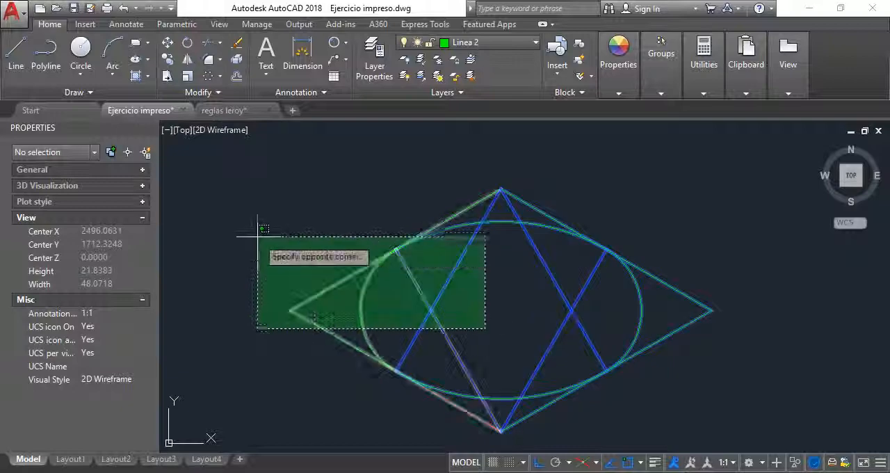
{"action": "left_click", "coordinate": [256, 242]}
{"action": "key", "text": "Return"}
{"action": "left_click", "coordinate": [500, 430]}
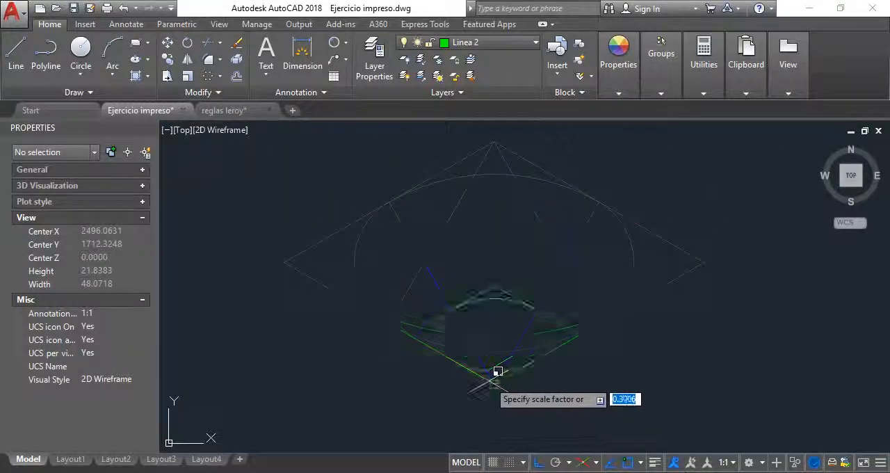
{"action": "type", "text": "0"}
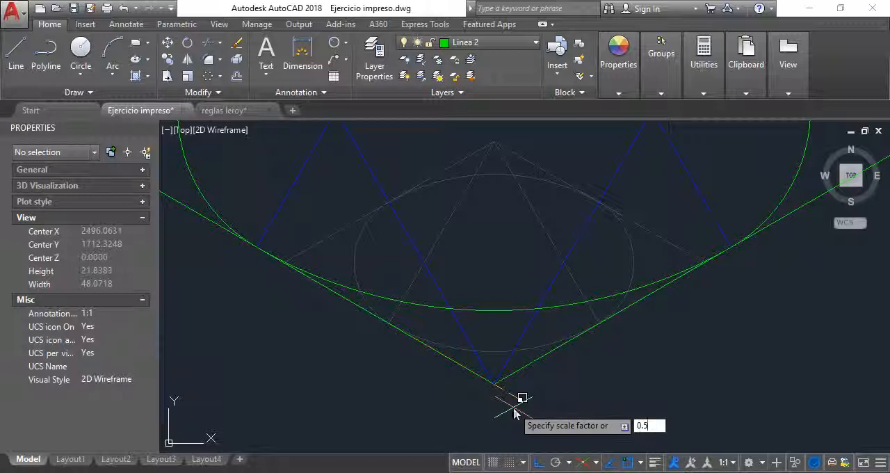
{"action": "type", "text": ".5"}
{"action": "key", "text": "Return"}
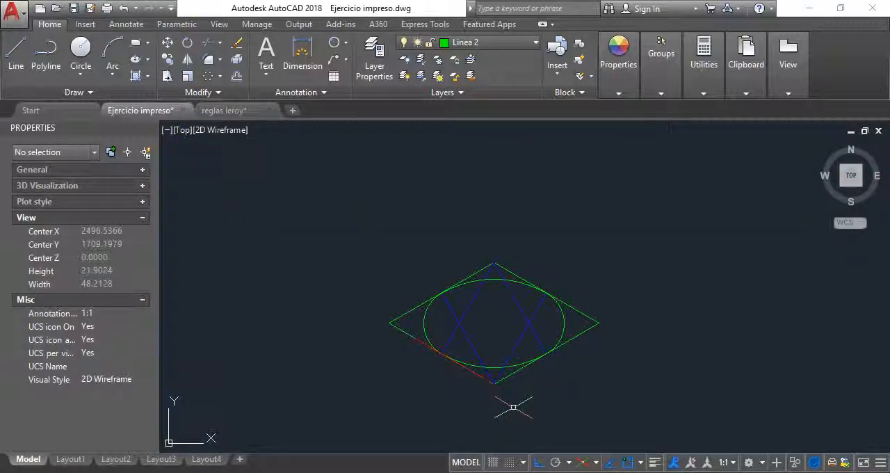
{"action": "scroll", "coordinate": [487, 334], "scroll_direction": "up", "scroll_amount": 3}
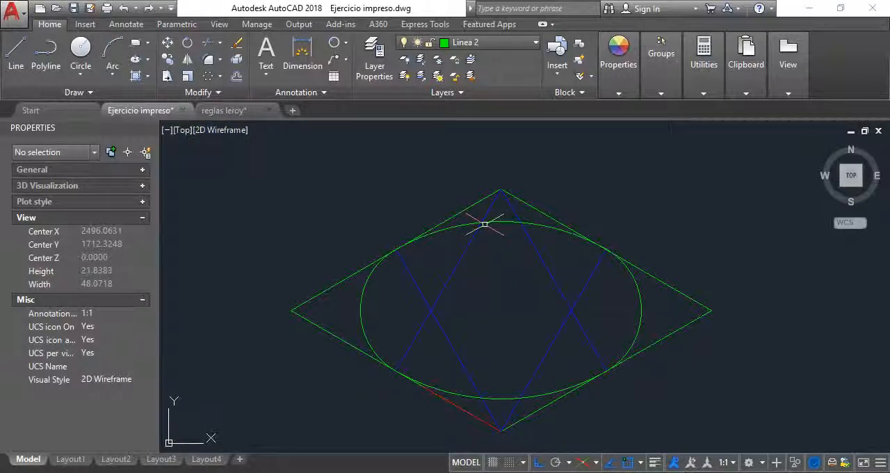
Scale the rhombus and its isometric circle by reference from the bottom vertex, matching the full lower-left side to the red line's far end.
{"action": "left_click", "coordinate": [189, 78]}
{"action": "left_click", "coordinate": [705, 387]}
{"action": "left_click", "coordinate": [539, 262]}
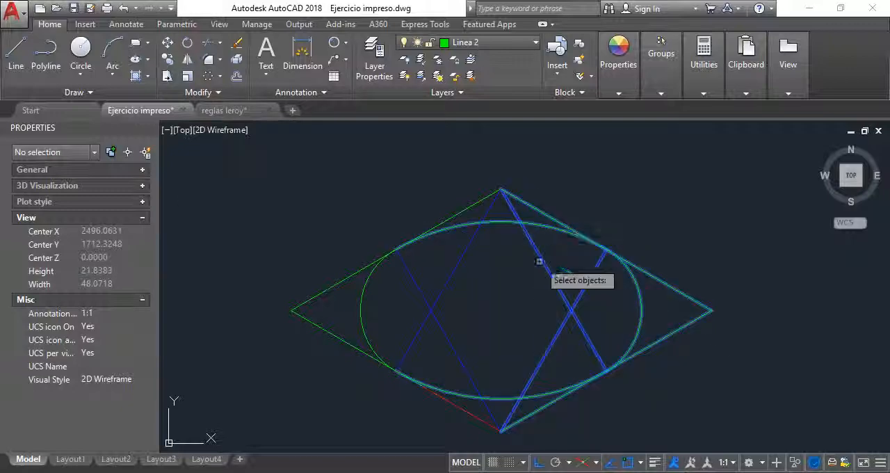
{"action": "left_click", "coordinate": [497, 317]}
{"action": "left_click", "coordinate": [294, 248]}
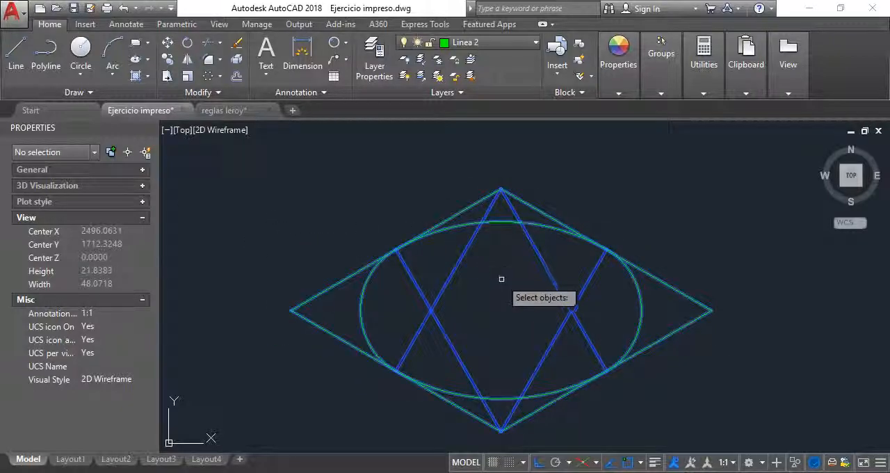
{"action": "key", "text": "Return"}
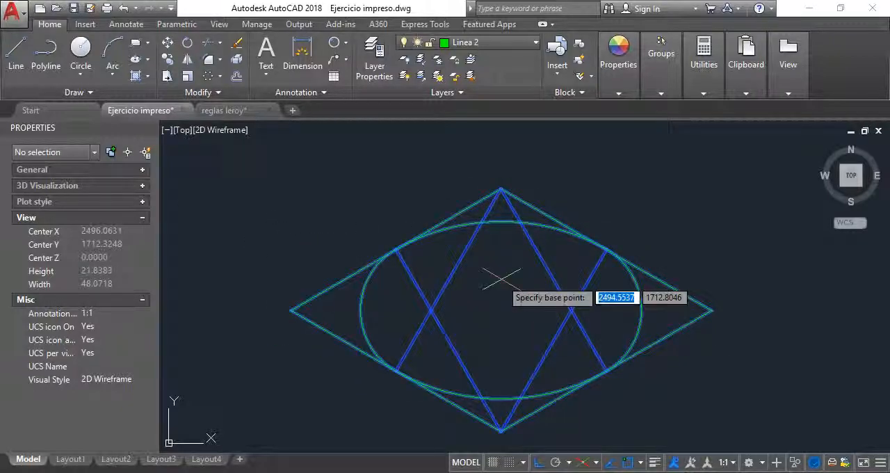
{"action": "left_click", "coordinate": [500, 432]}
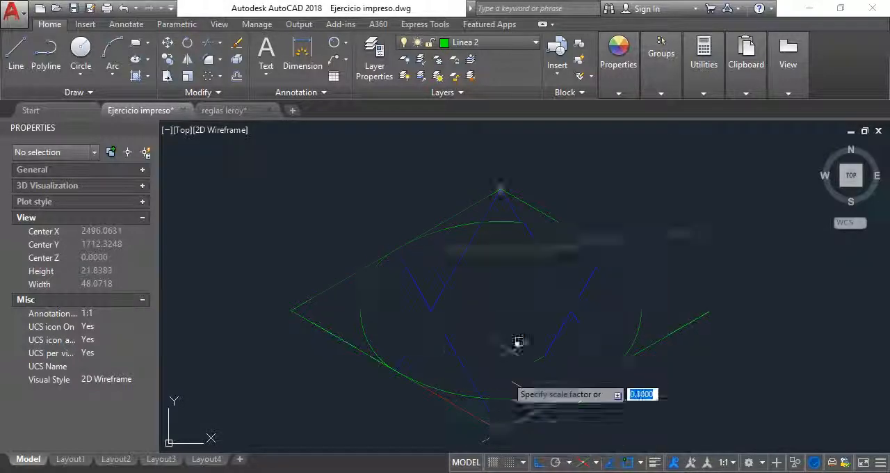
{"action": "scroll", "coordinate": [545, 252], "scroll_direction": "down", "scroll_amount": 4}
{"action": "scroll", "coordinate": [547, 290], "scroll_direction": "up", "scroll_amount": 4}
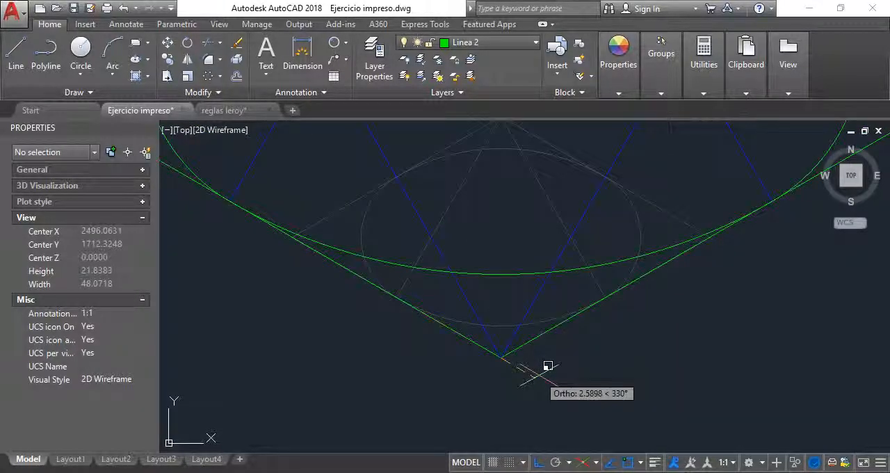
{"action": "type", "text": "r"}
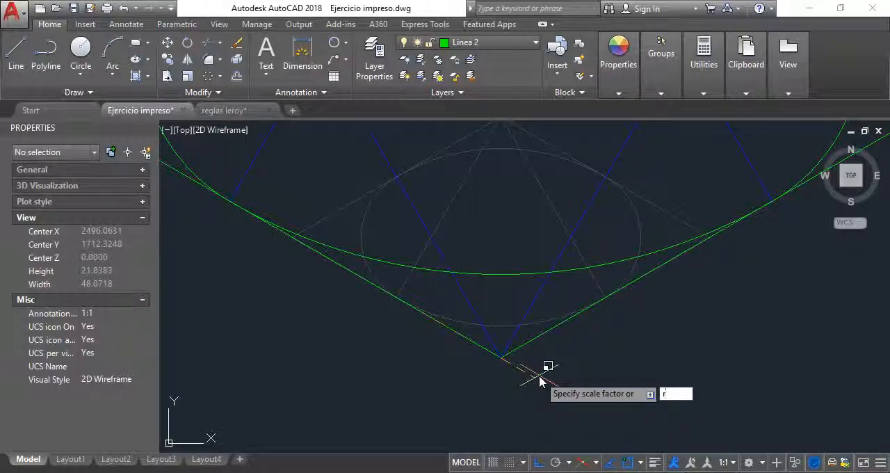
{"action": "key", "text": "Return"}
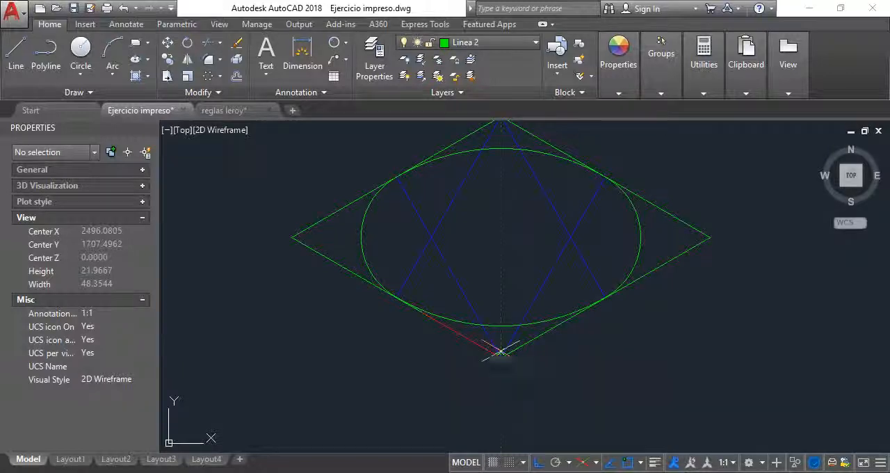
{"action": "scroll", "coordinate": [500, 357], "scroll_direction": "up", "scroll_amount": 2}
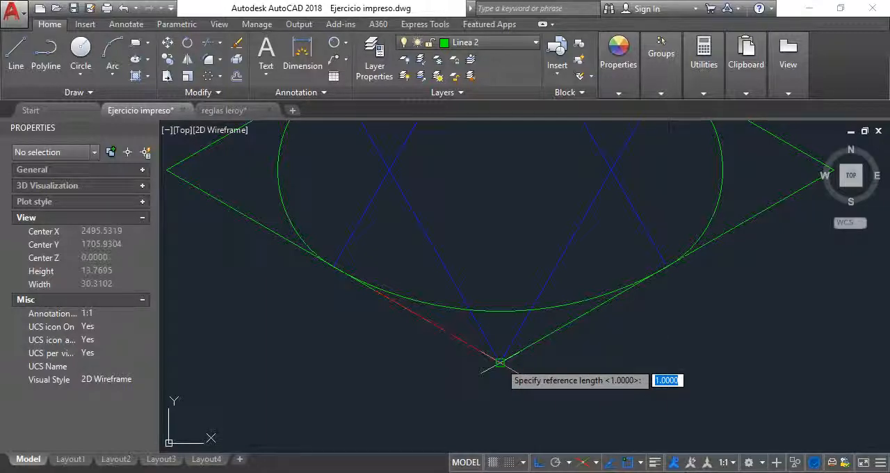
{"action": "left_click", "coordinate": [500, 362]}
{"action": "scroll", "coordinate": [504, 365], "scroll_direction": "down", "scroll_amount": 4}
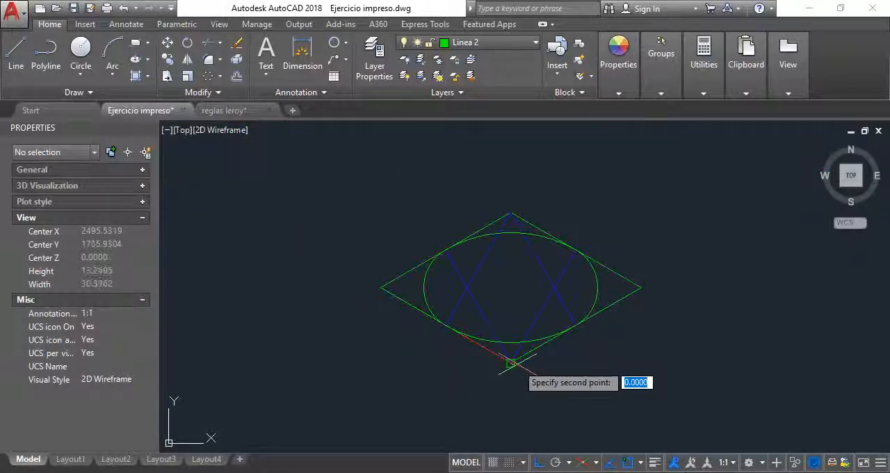
{"action": "scroll", "coordinate": [415, 310], "scroll_direction": "up", "scroll_amount": 2}
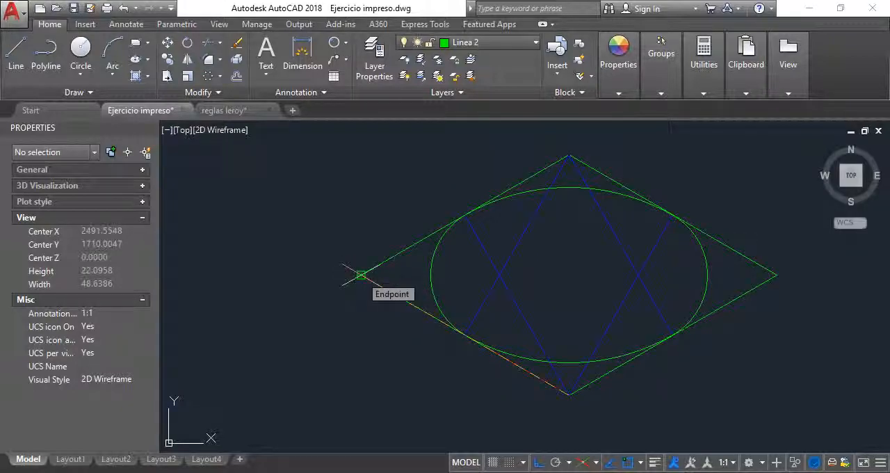
{"action": "left_click", "coordinate": [361, 275]}
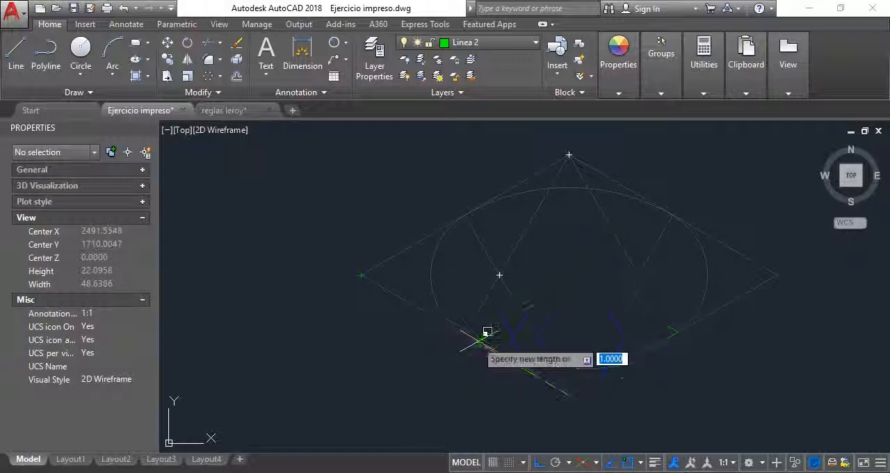
{"action": "scroll", "coordinate": [508, 343], "scroll_direction": "up", "scroll_amount": 5}
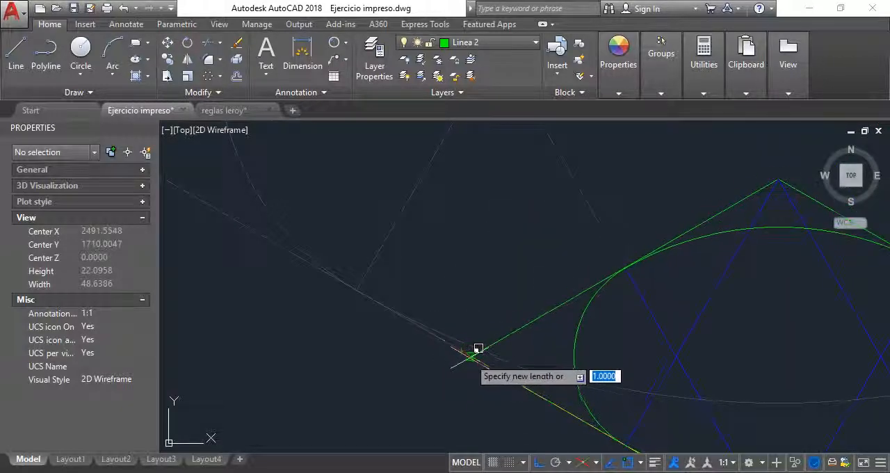
{"action": "left_click", "coordinate": [463, 350]}
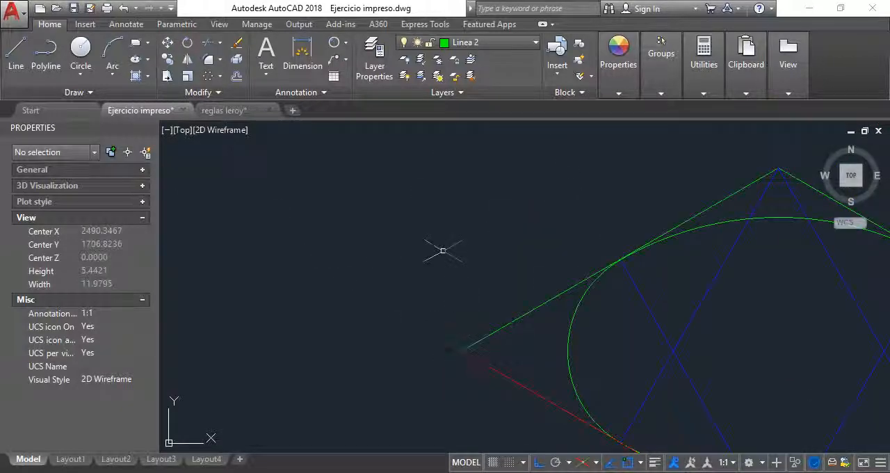
Delete the red reference line lying on the scaled rhombus's lower-left side.
{"action": "scroll", "coordinate": [443, 250], "scroll_direction": "down", "scroll_amount": 3}
{"action": "left_click", "coordinate": [480, 306]}
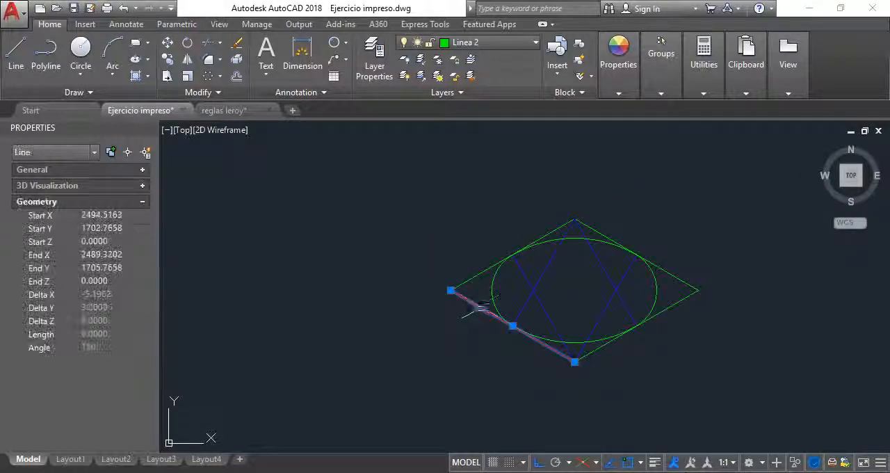
{"action": "key", "text": "Delete"}
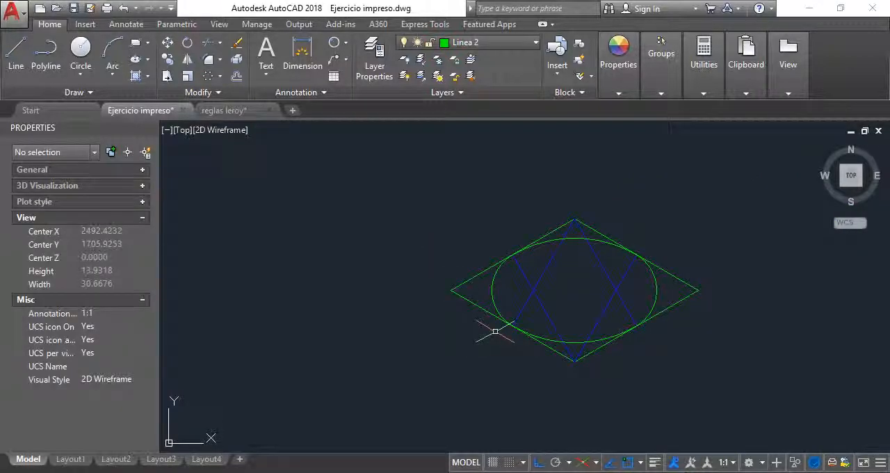
Check the length of the scaled rhombus's green lower-left side in its properties.
{"action": "scroll", "coordinate": [483, 292], "scroll_direction": "up", "scroll_amount": 2}
{"action": "left_click", "coordinate": [463, 312]}
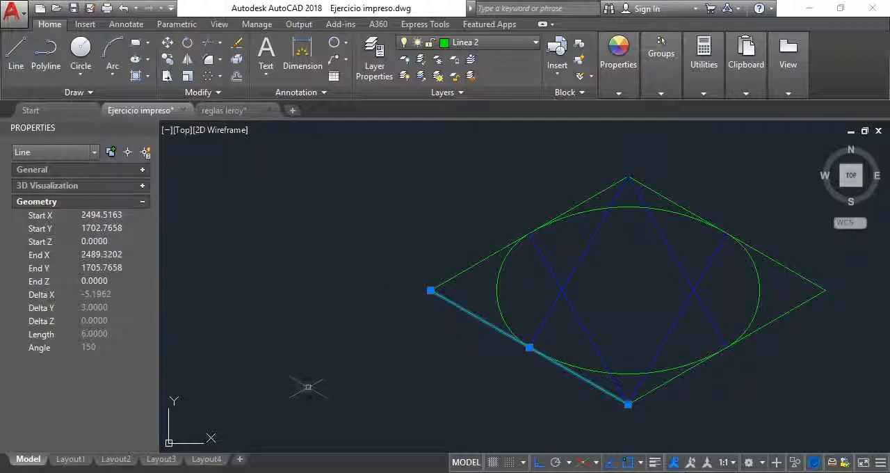
{"action": "scroll", "coordinate": [515, 319], "scroll_direction": "down", "scroll_amount": 10}
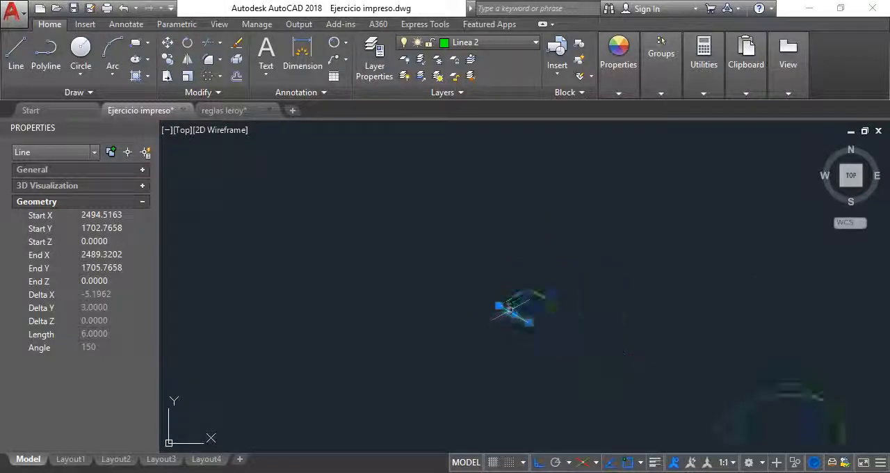
{"action": "key", "text": "Escape"}
Undo the red line's deletion and the reference scaling of the rhombus construction.
{"action": "scroll", "coordinate": [517, 321], "scroll_direction": "up", "scroll_amount": 10}
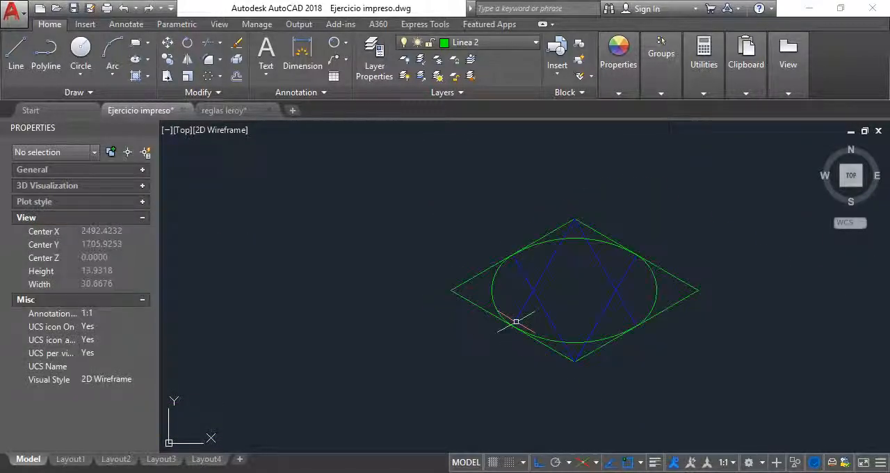
{"action": "scroll", "coordinate": [515, 321], "scroll_direction": "down", "scroll_amount": 3}
{"action": "middle_click_drag", "start_coordinate": [697, 349], "coordinate": [508, 318]}
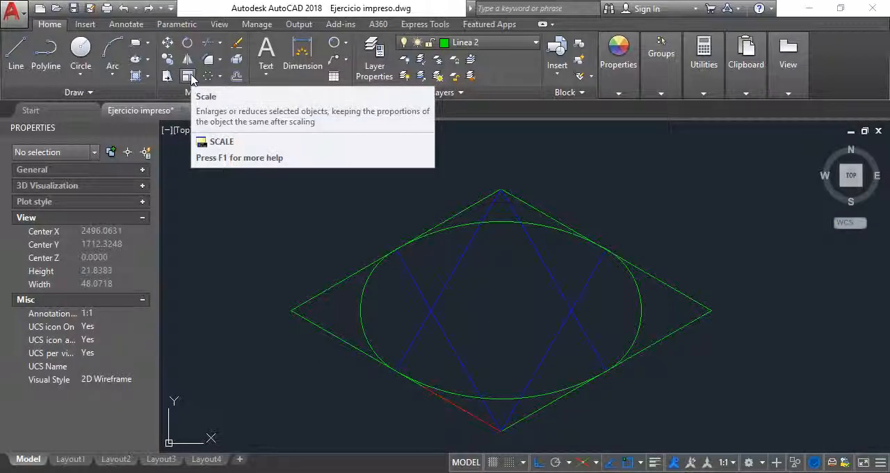
{"action": "left_click", "coordinate": [455, 404]}
{"action": "scroll", "coordinate": [480, 296], "scroll_direction": "down", "scroll_amount": 3}
{"action": "type", "text": "m"}
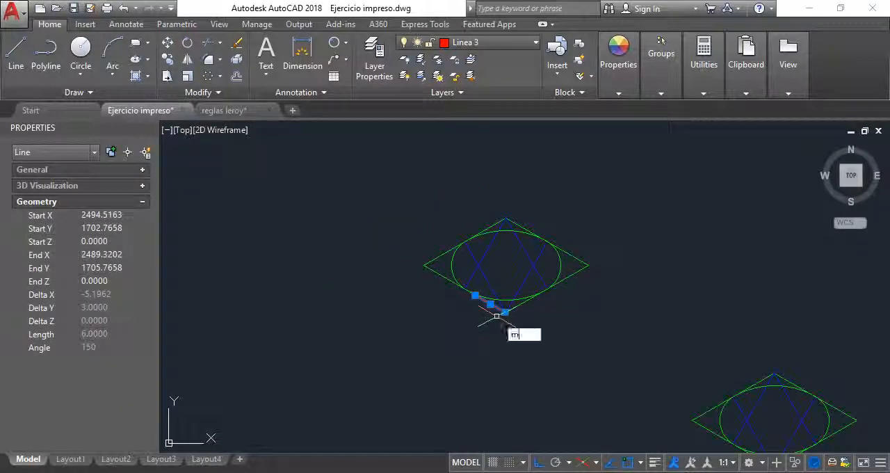
{"action": "key", "text": "Return"}
{"action": "key", "text": "Escape"}
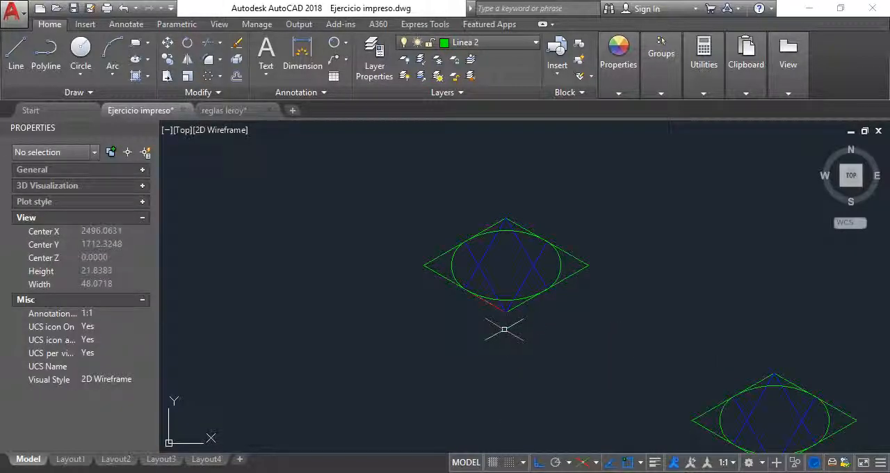
Move the red 6-unit line off the rhombus to the empty area below and to the left of it.
{"action": "type", "text": "m"}
{"action": "key", "text": "Return"}
{"action": "left_click", "coordinate": [499, 310]}
{"action": "key", "text": "Return"}
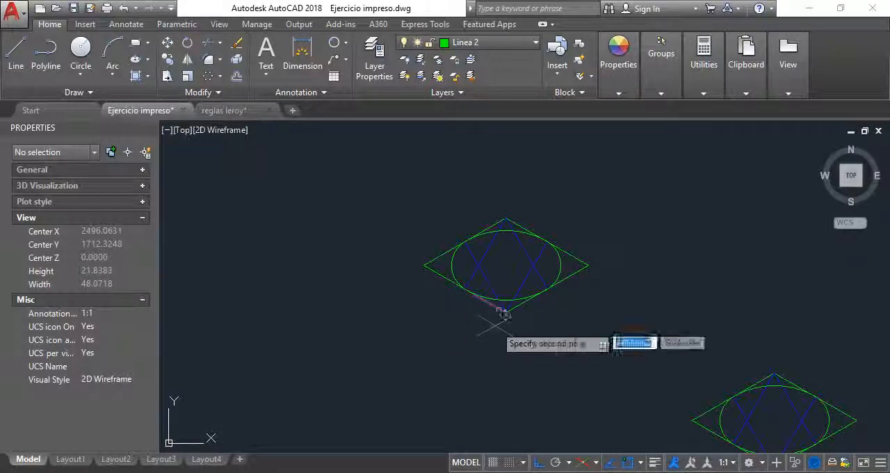
{"action": "left_click", "coordinate": [411, 366]}
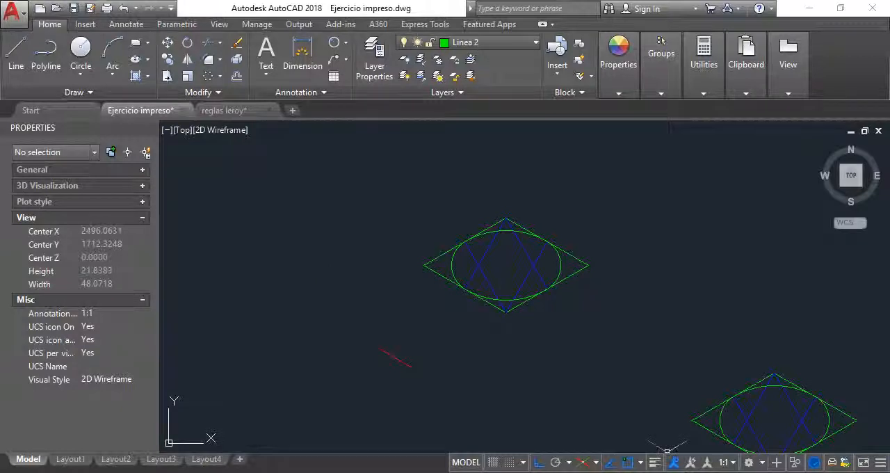
Turn off isometric drafting and draw a vertical green line in the empty area to the left of the rhombus.
{"action": "left_click", "coordinate": [585, 467]}
{"action": "left_click", "coordinate": [18, 55]}
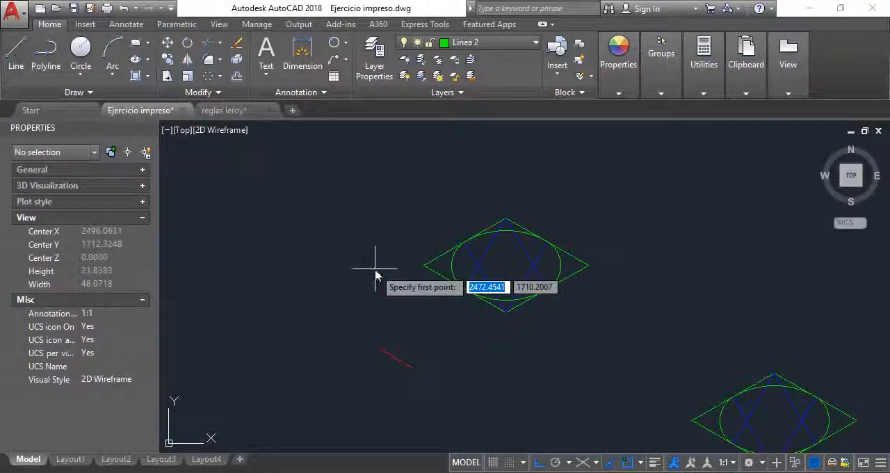
{"action": "left_click", "coordinate": [328, 222]}
{"action": "left_click", "coordinate": [322, 320]}
{"action": "key", "text": "Escape"}
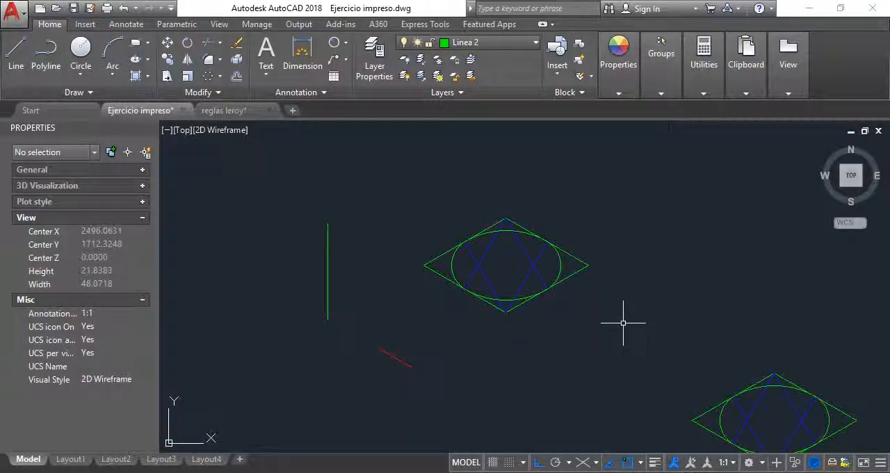
Align the rhombus construction's lower-left side to the vertical green line using two point pairs, without scaling.
{"action": "type", "text": "AL"}
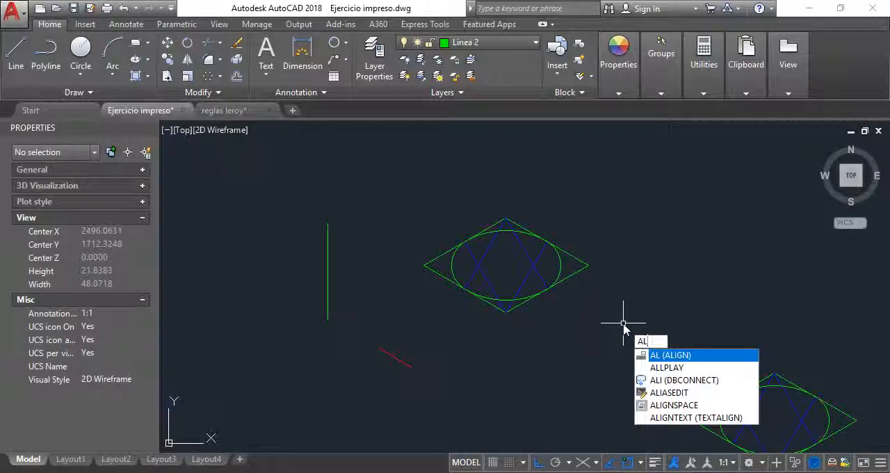
{"action": "key", "text": "Return"}
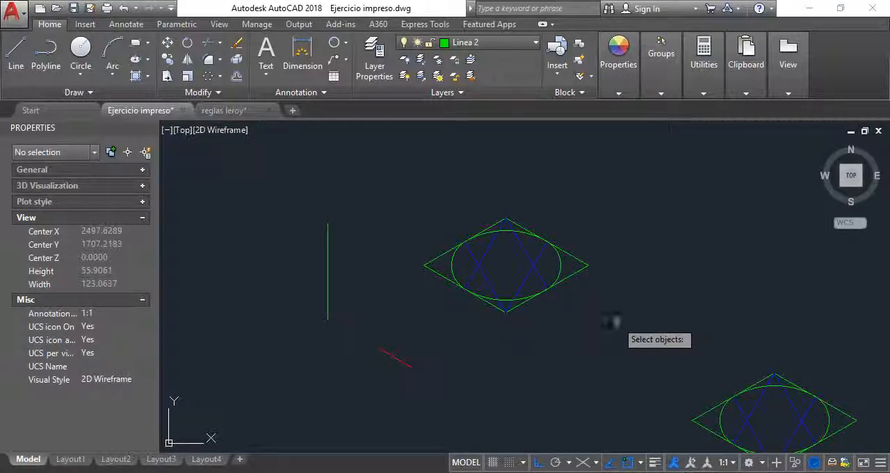
{"action": "left_click", "coordinate": [599, 313]}
{"action": "left_click", "coordinate": [423, 188]}
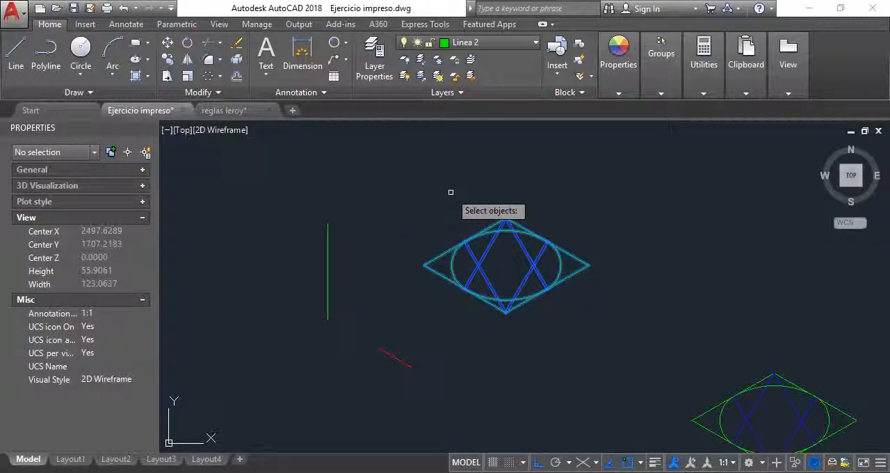
{"action": "key", "text": "Return"}
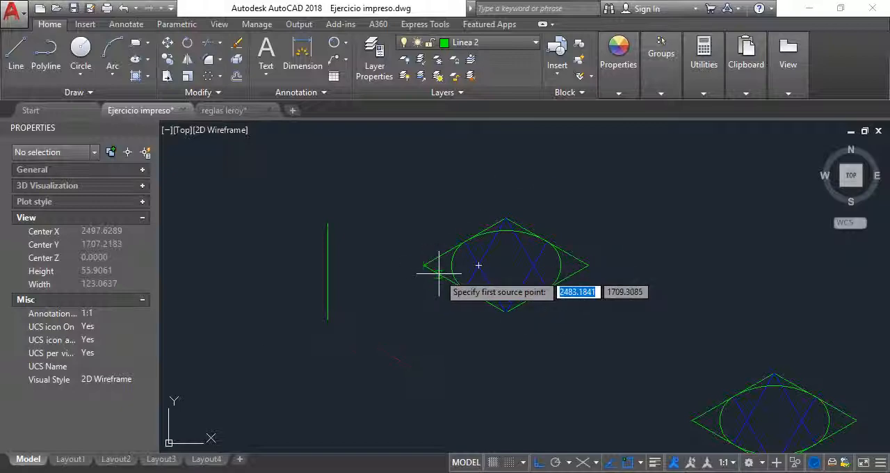
{"action": "scroll", "coordinate": [427, 266], "scroll_direction": "up", "scroll_amount": 2}
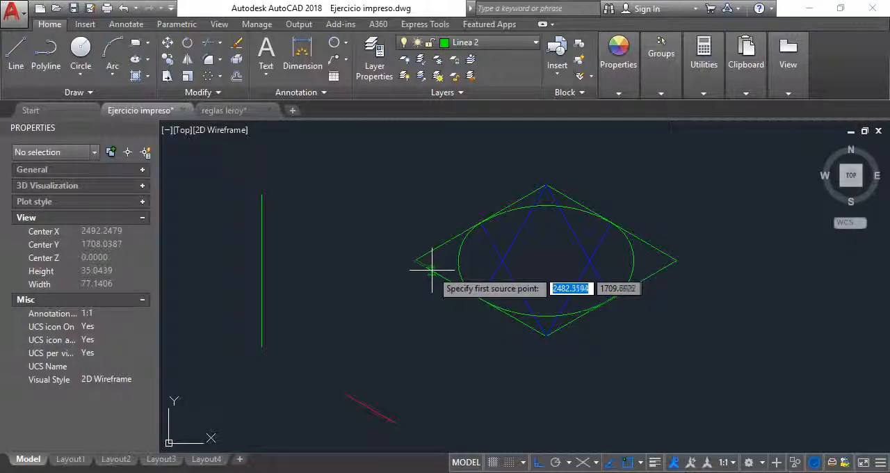
{"action": "left_click", "coordinate": [431, 266]}
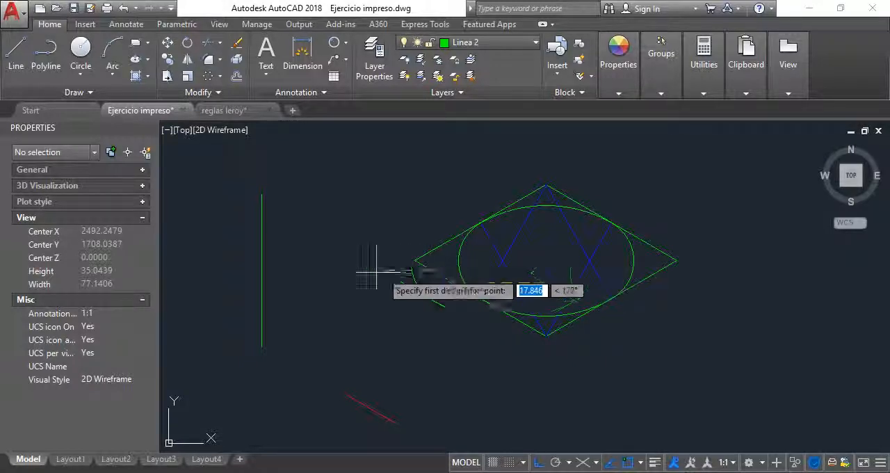
{"action": "left_click", "coordinate": [261, 223]}
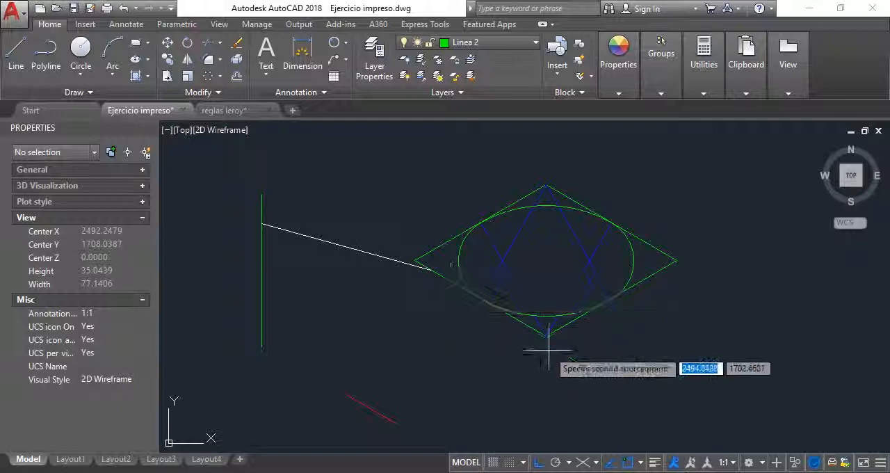
{"action": "left_click", "coordinate": [357, 337]}
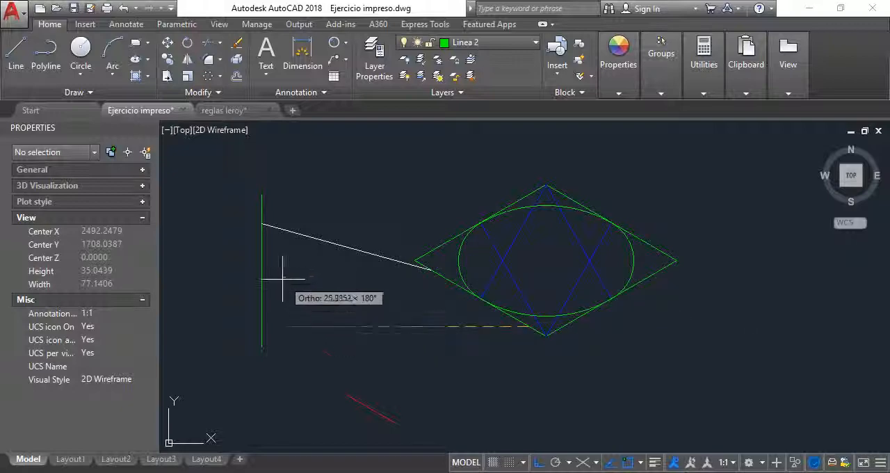
{"action": "left_click", "coordinate": [262, 305]}
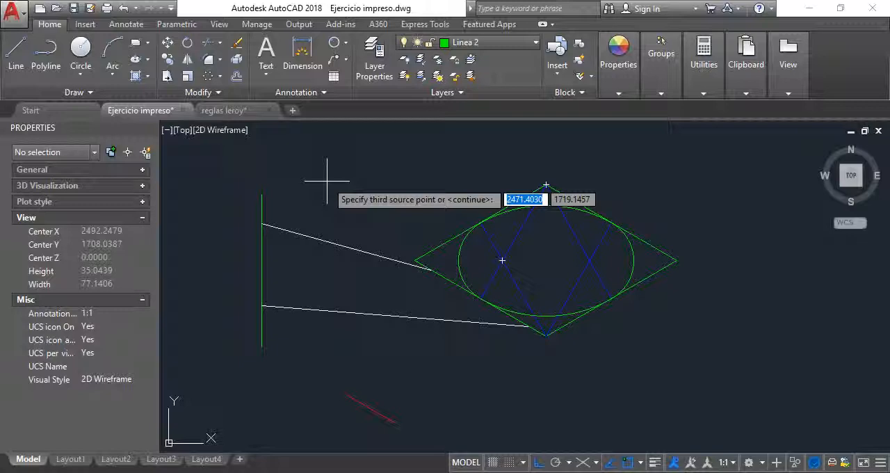
{"action": "key", "text": "Return"}
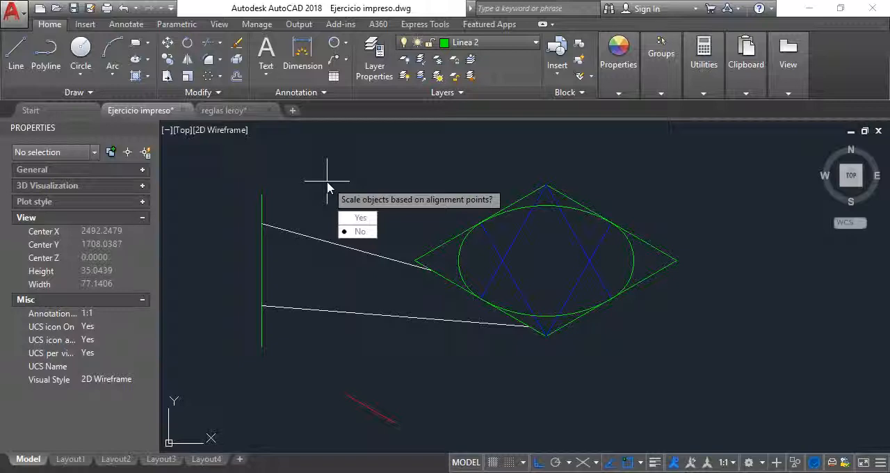
{"action": "left_click", "coordinate": [361, 232]}
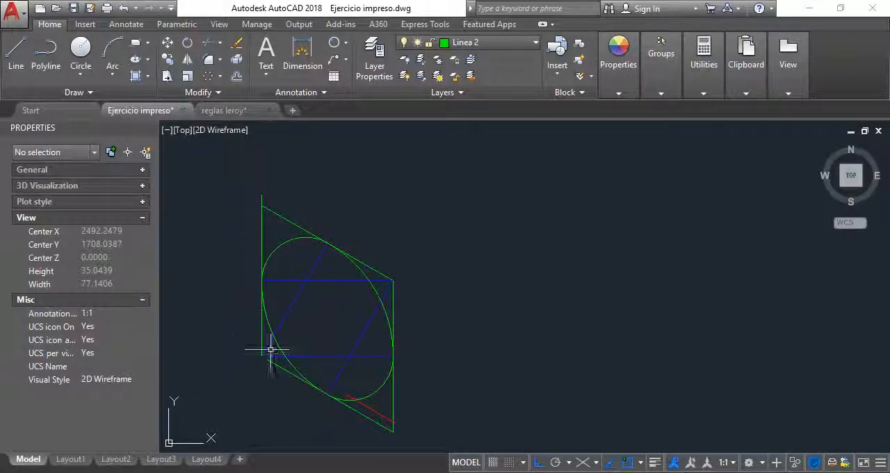
Undo the alignment of the rhombus construction and delete the vertical green line.
{"action": "left_click", "coordinate": [261, 195]}
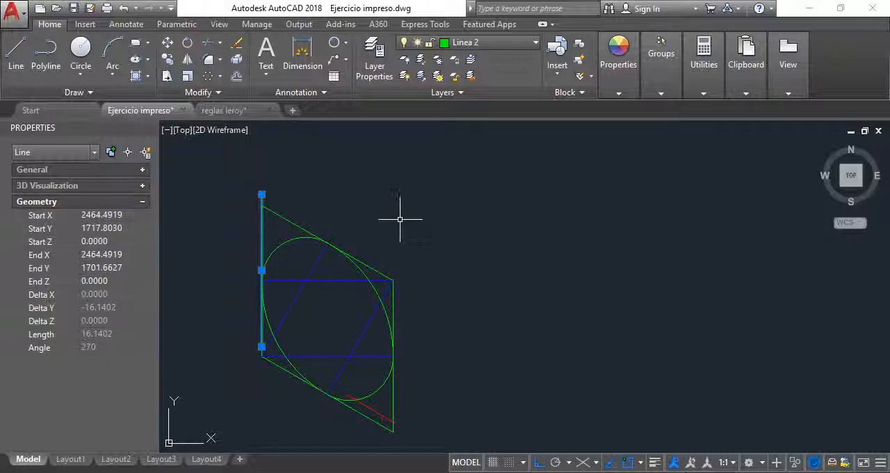
{"action": "key", "text": "ctrl+z"}
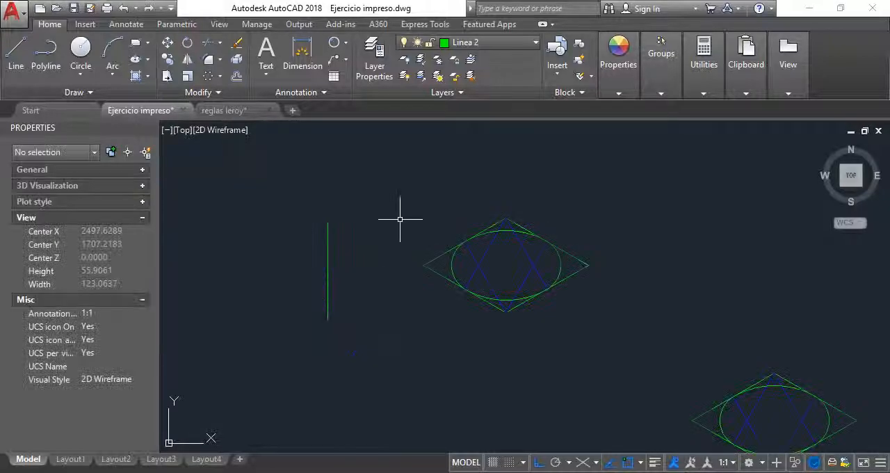
{"action": "left_click", "coordinate": [400, 262]}
{"action": "left_click", "coordinate": [272, 232]}
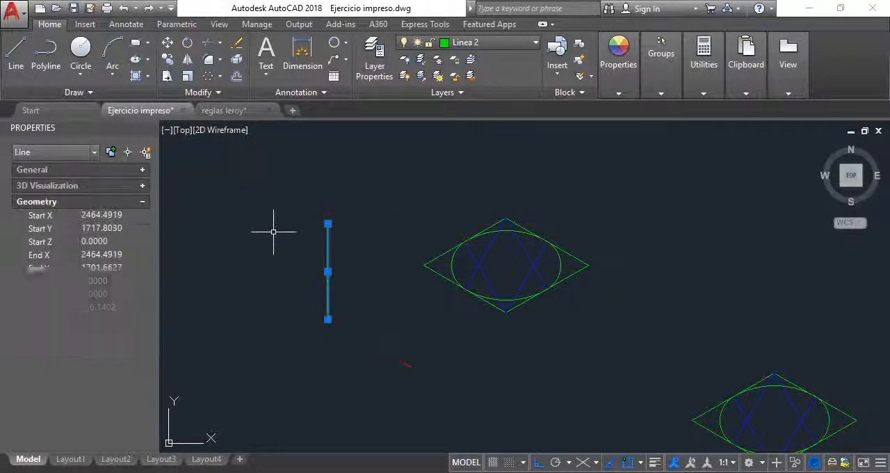
{"action": "key", "text": "Delete"}
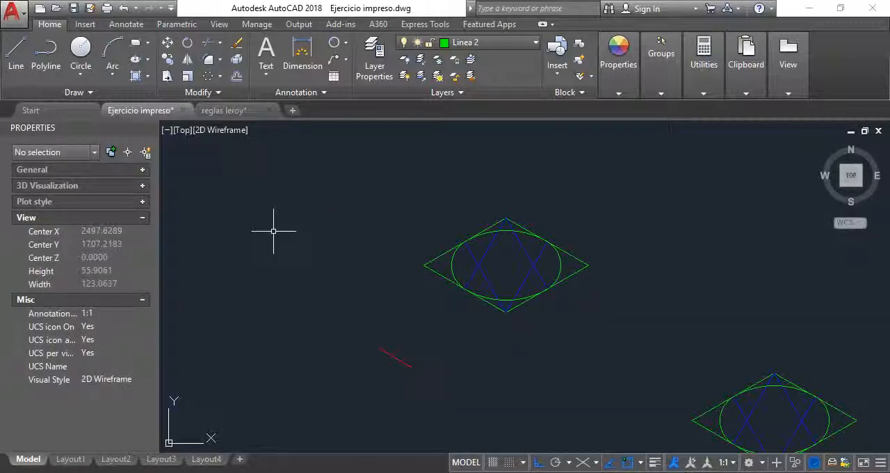
Align the rhombus construction's lower-left side endpoint to endpoint with the red line, scaling the objects based on the alignment points.
{"action": "scroll", "coordinate": [429, 338], "scroll_direction": "up", "scroll_amount": 3}
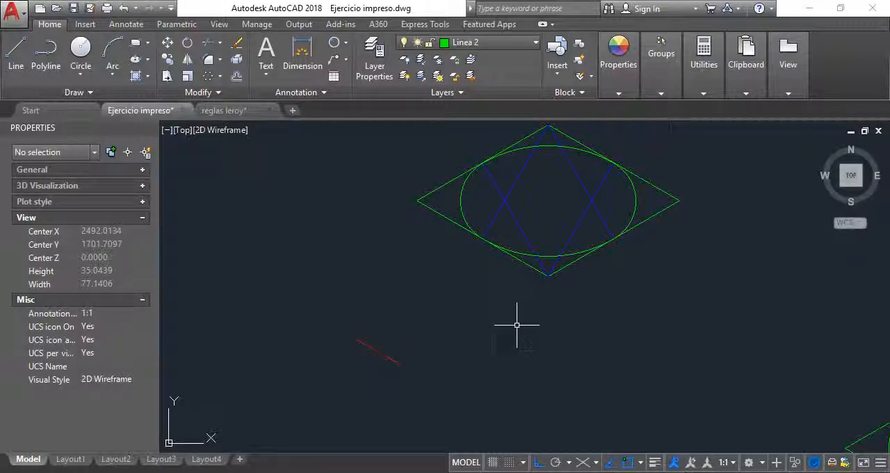
{"action": "type", "text": "AL"}
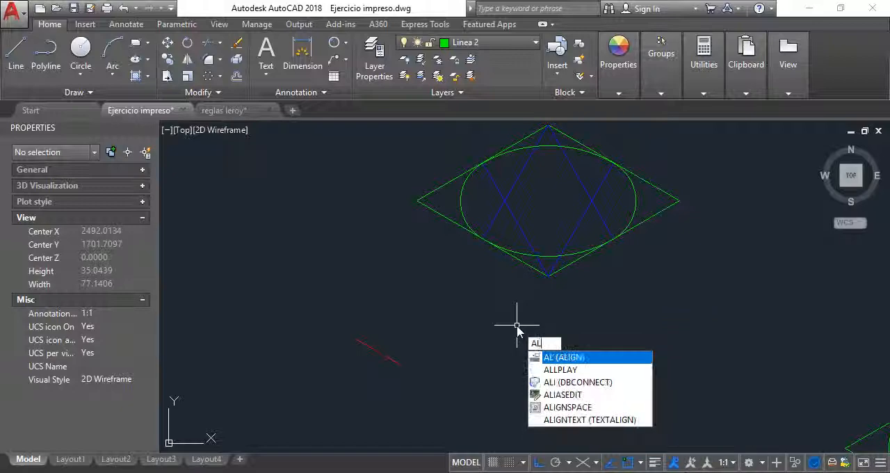
{"action": "key", "text": "Return"}
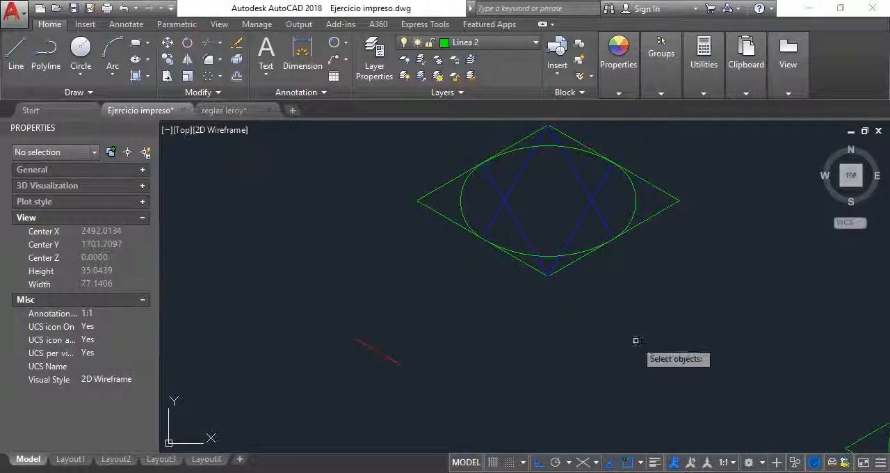
{"action": "scroll", "coordinate": [654, 310], "scroll_direction": "down", "scroll_amount": 5}
{"action": "left_click", "coordinate": [659, 306]}
{"action": "left_click", "coordinate": [556, 219]}
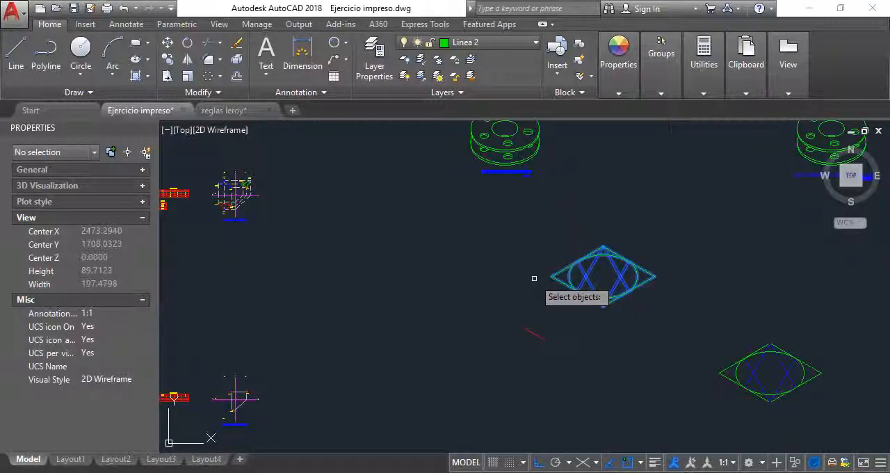
{"action": "key", "text": "Return"}
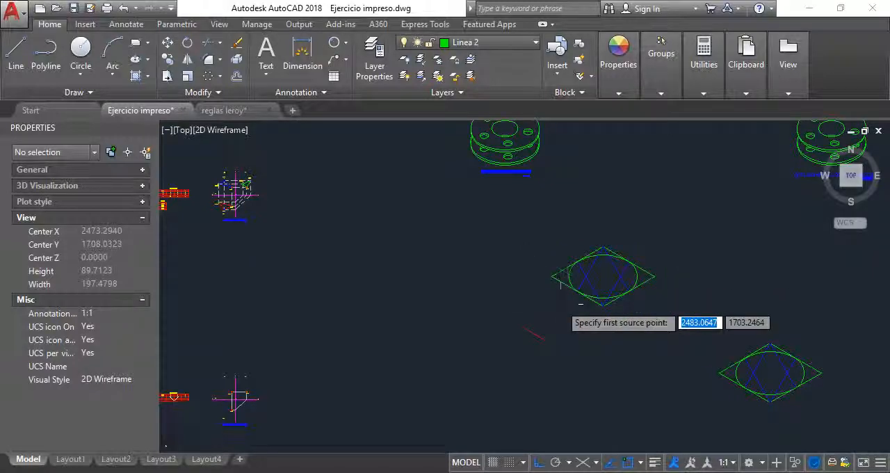
{"action": "scroll", "coordinate": [558, 278], "scroll_direction": "up", "scroll_amount": 2}
{"action": "left_click", "coordinate": [547, 262]}
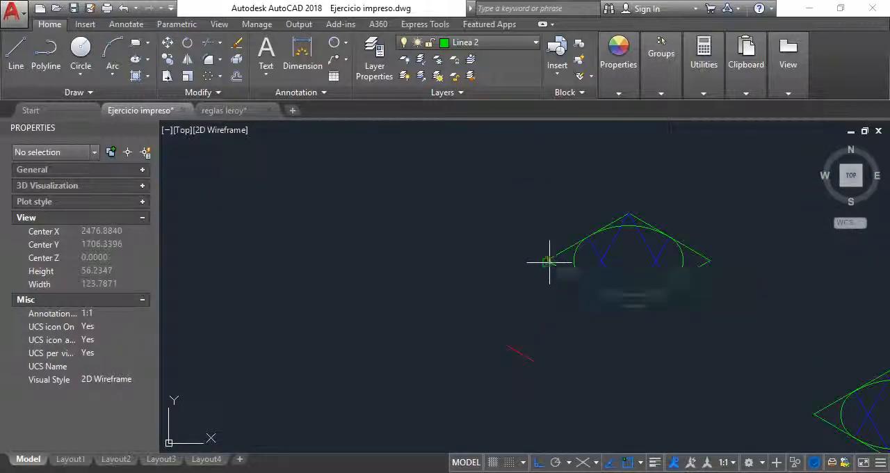
{"action": "left_click", "coordinate": [505, 343]}
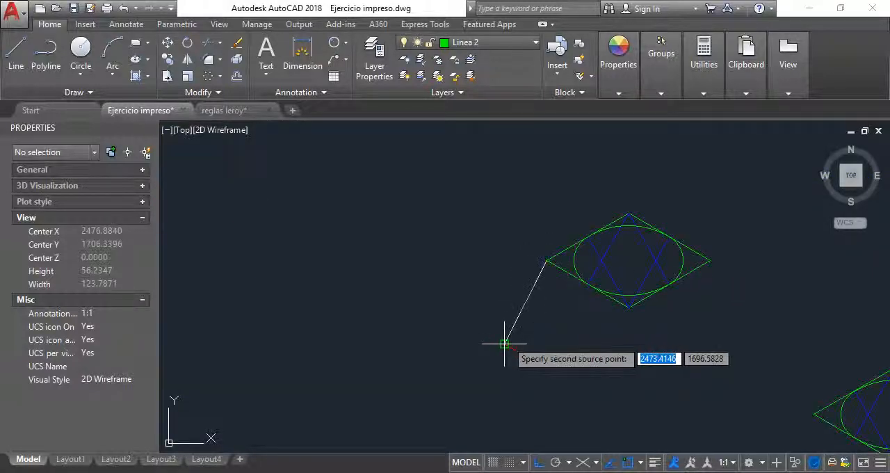
{"action": "left_click", "coordinate": [628, 306]}
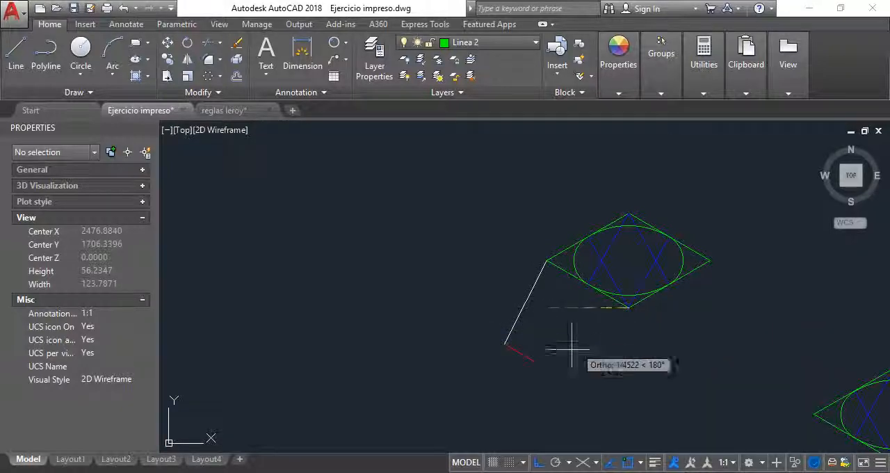
{"action": "left_click", "coordinate": [535, 361]}
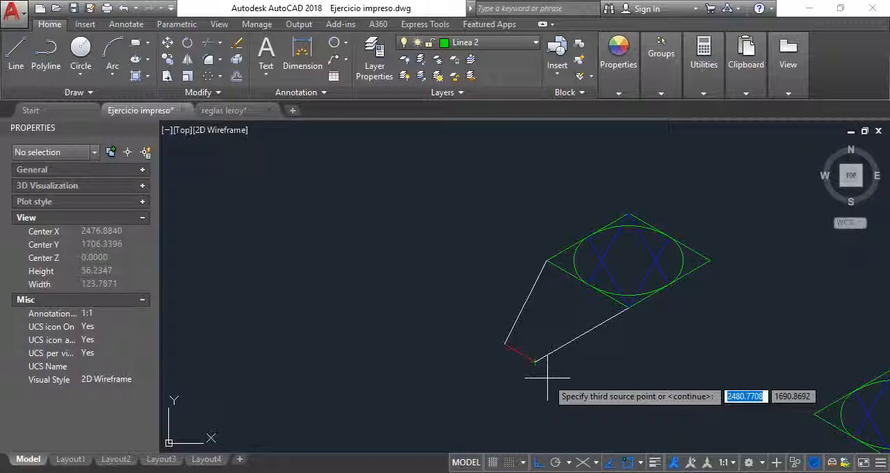
{"action": "key", "text": "Return"}
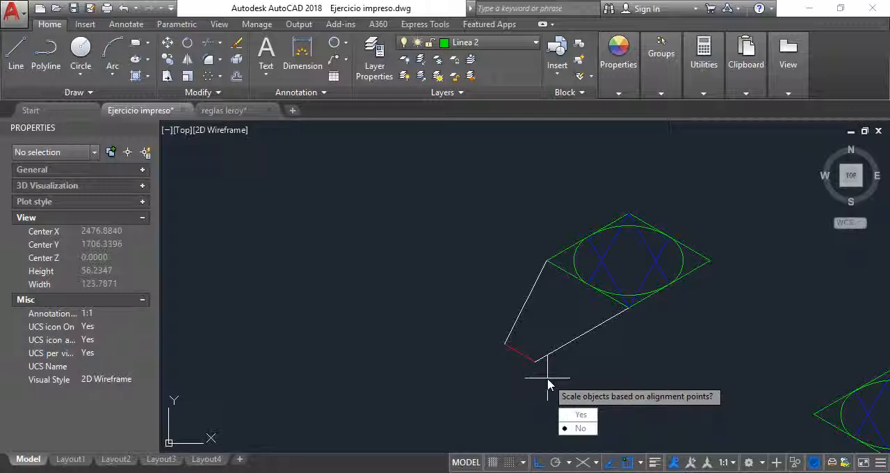
{"action": "left_click", "coordinate": [588, 416]}
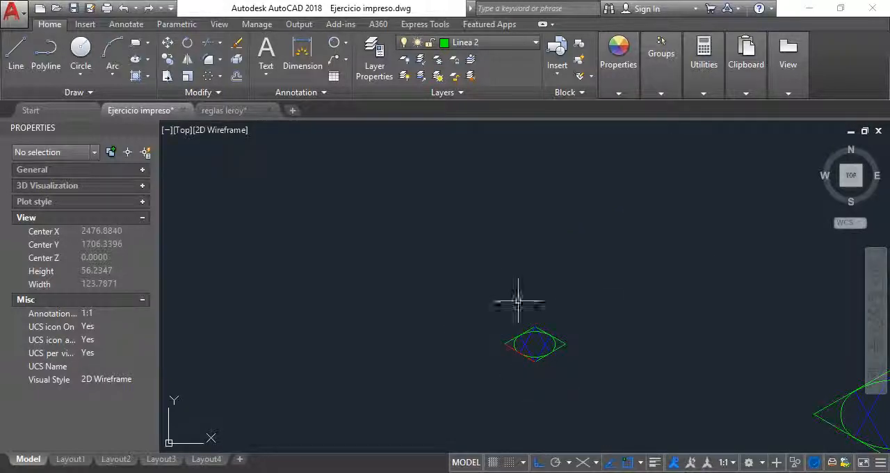
Delete the red reference line lying on the rhombus's lower-left side.
{"action": "scroll", "coordinate": [533, 369], "scroll_direction": "up", "scroll_amount": 4}
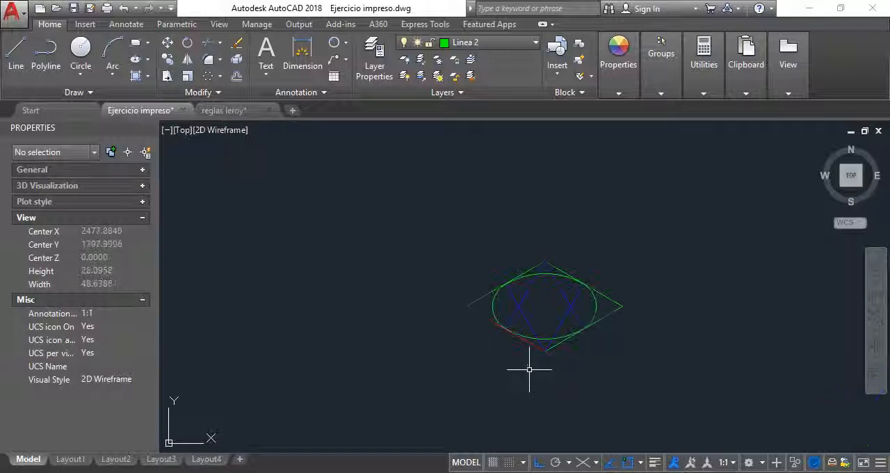
{"action": "left_click", "coordinate": [521, 293]}
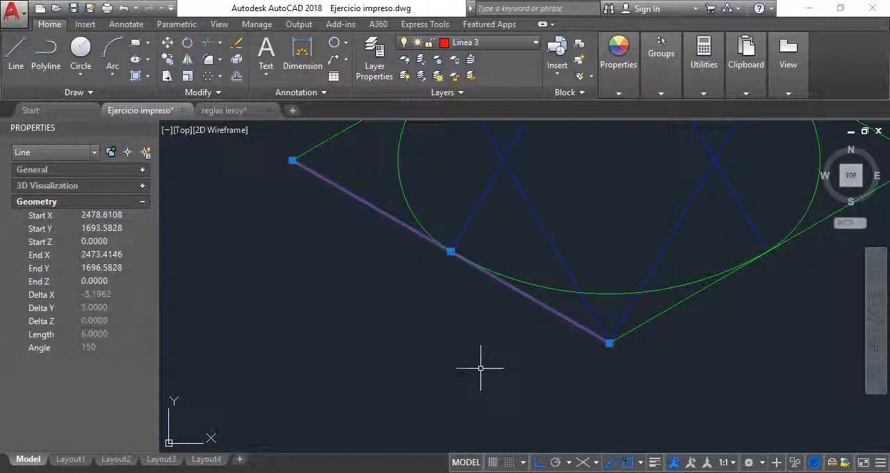
{"action": "key", "text": "Escape"}
Check the length of the aligned rhombus's green lower-left side in its properties, then clear the selection.
{"action": "left_click", "coordinate": [545, 306]}
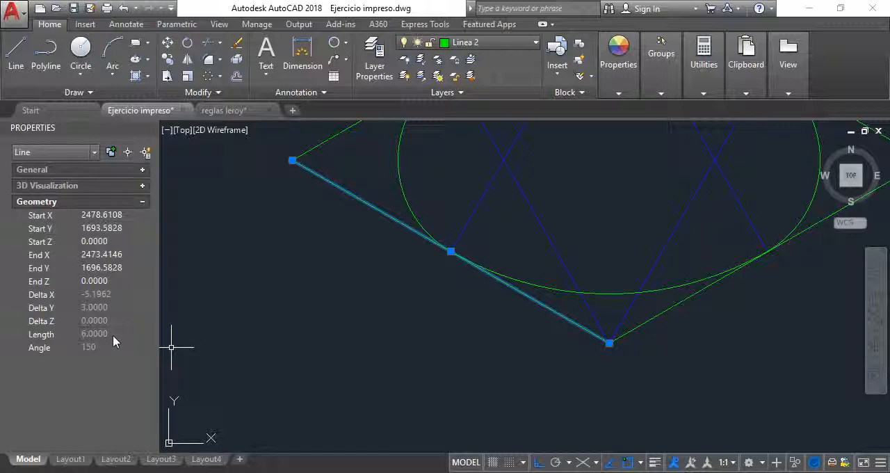
{"action": "scroll", "coordinate": [516, 357], "scroll_direction": "down", "scroll_amount": 5}
{"action": "scroll", "coordinate": [495, 292], "scroll_direction": "up", "scroll_amount": 2}
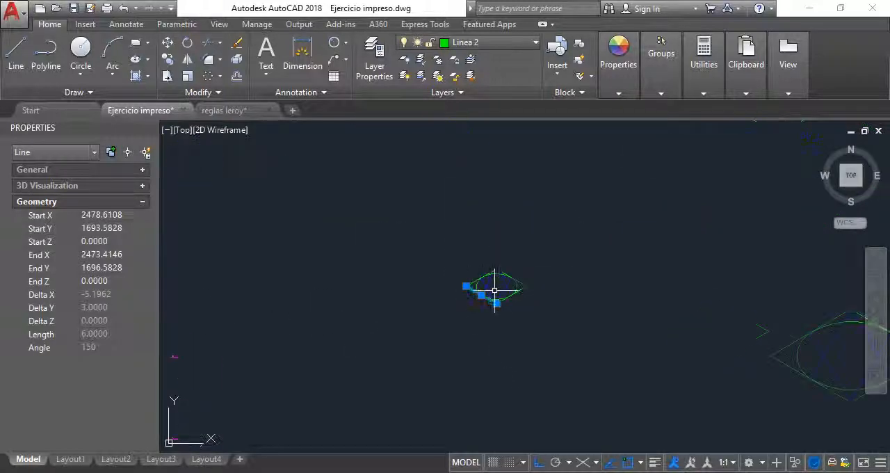
{"action": "key", "text": "Escape"}
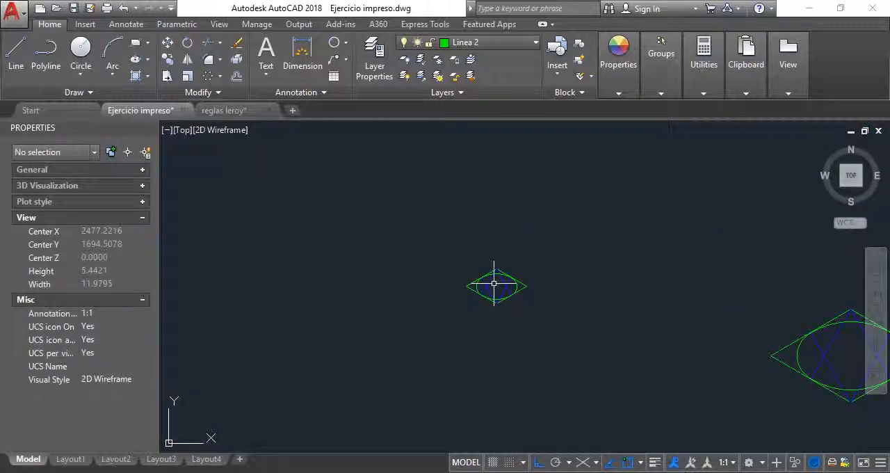